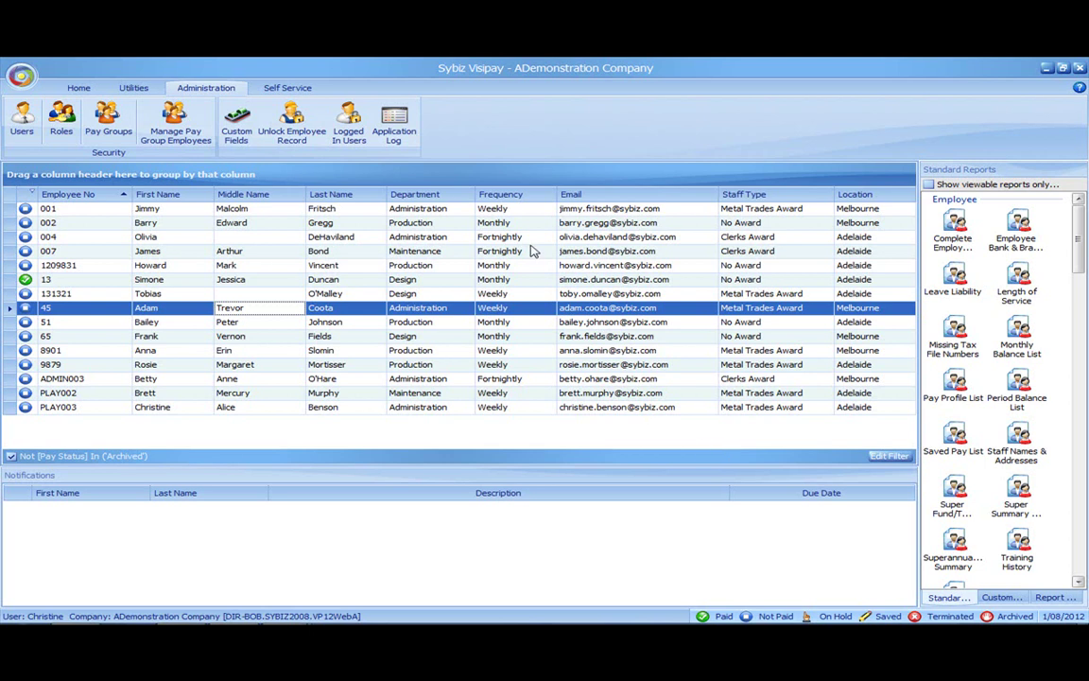
- Review the Leave Only role's payroll, employee, report and self-service rights without changing them
left_click(56, 118)
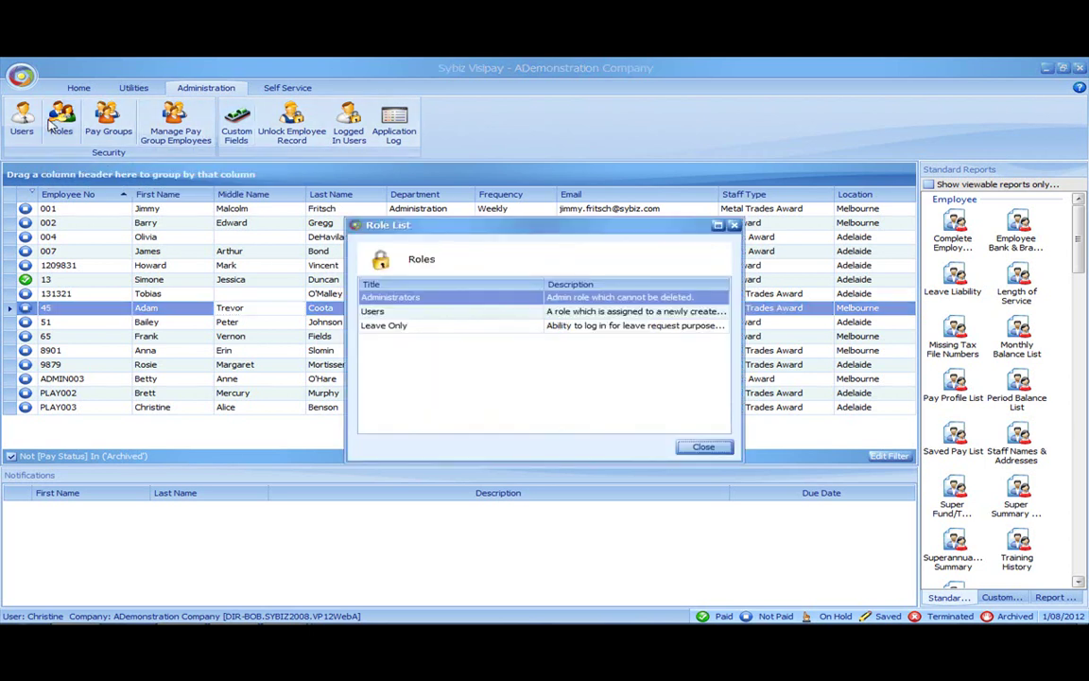
double_click(397, 325)
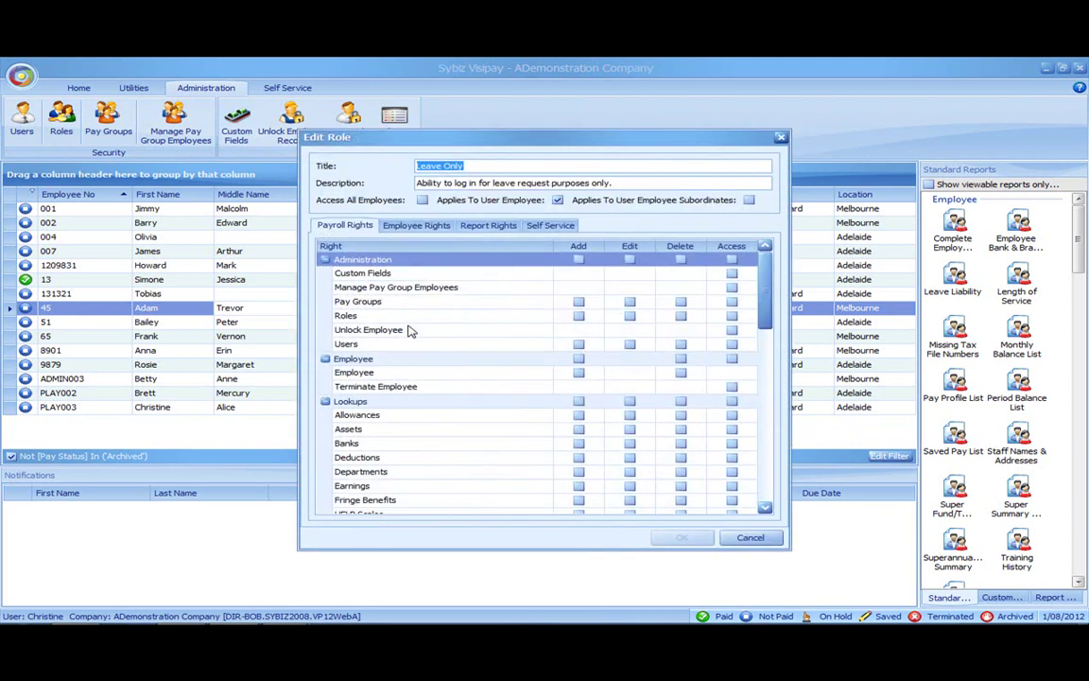
left_click(430, 226)
left_click(484, 225)
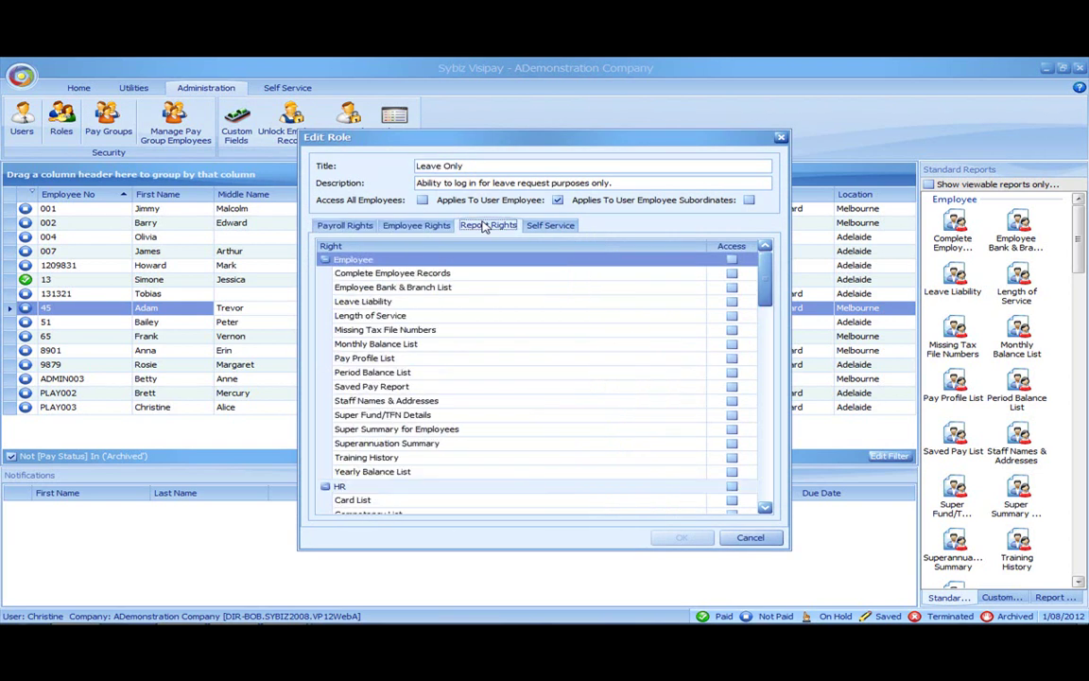
left_click(535, 227)
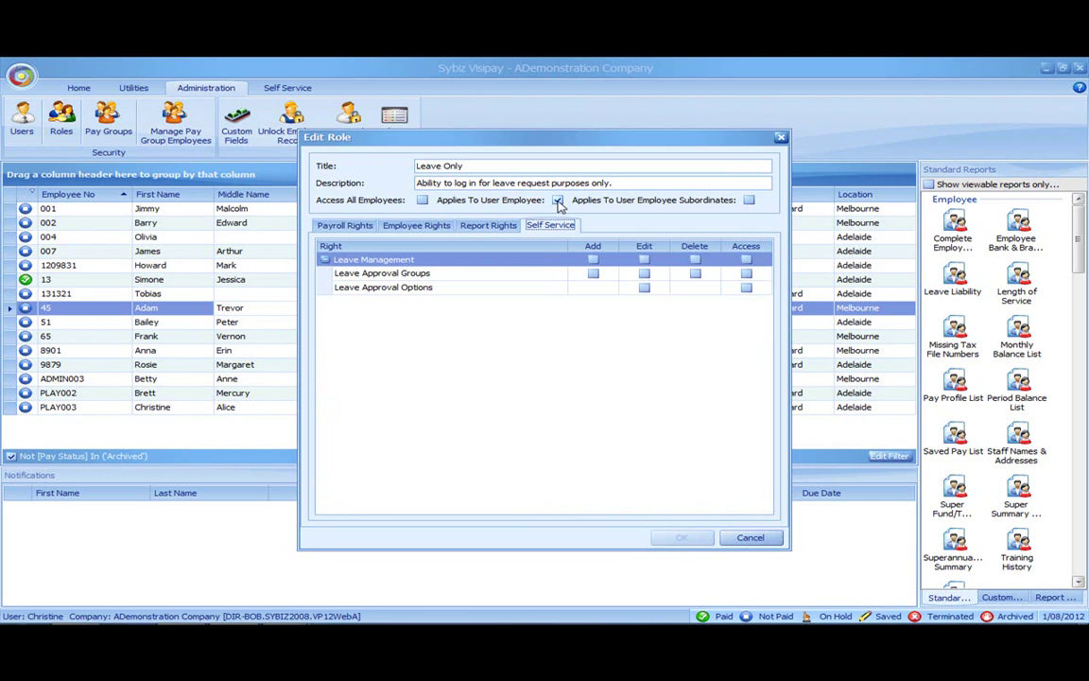
left_click(746, 538)
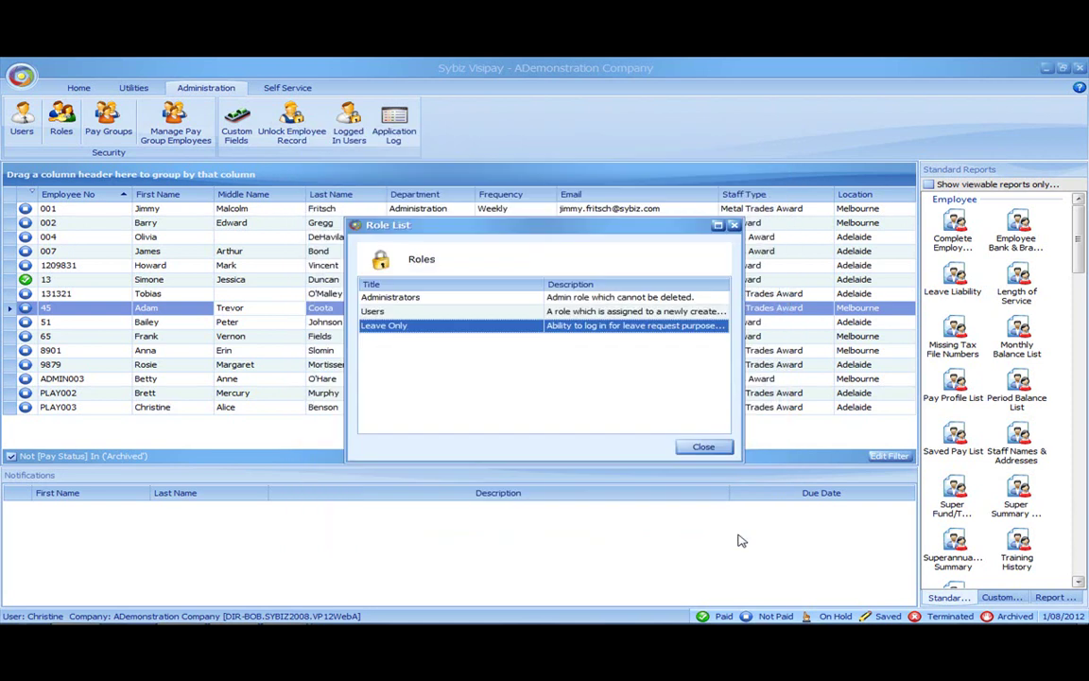
left_click(705, 450)
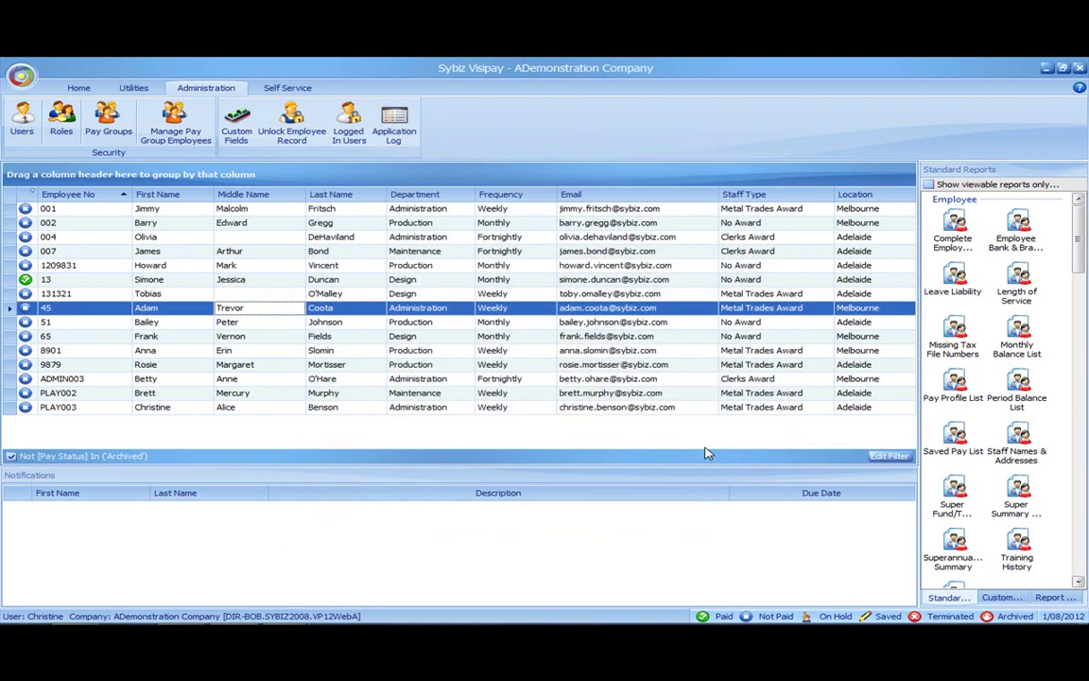
- Check the roles and password options assigned to the user account linked to the employee currently selected in the employee list
left_click(21, 118)
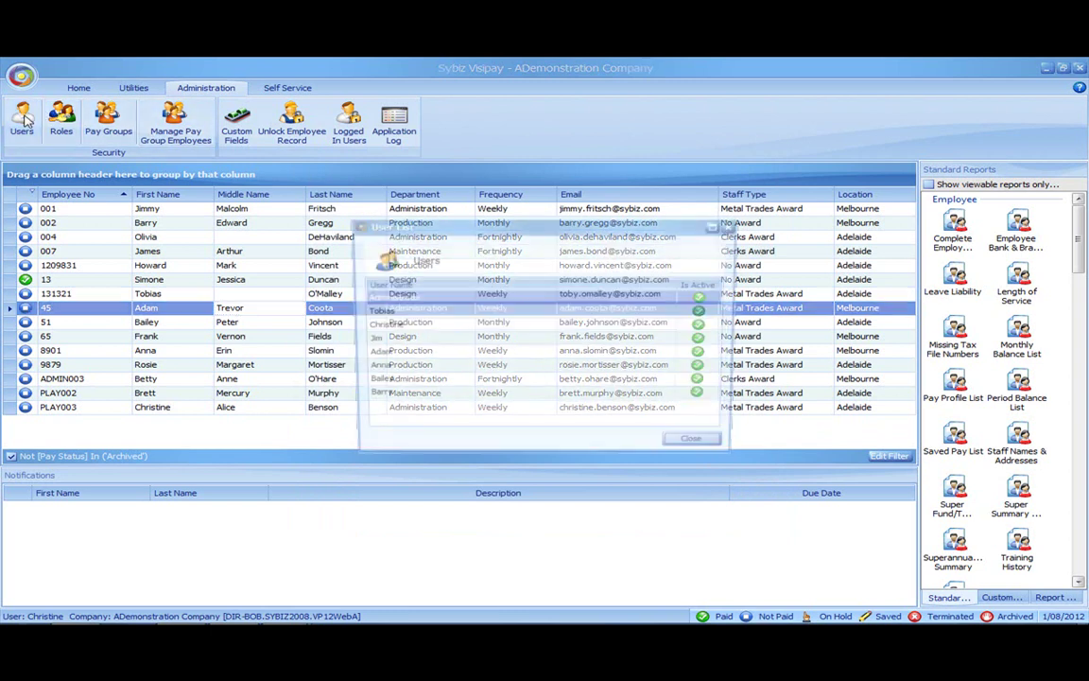
double_click(379, 354)
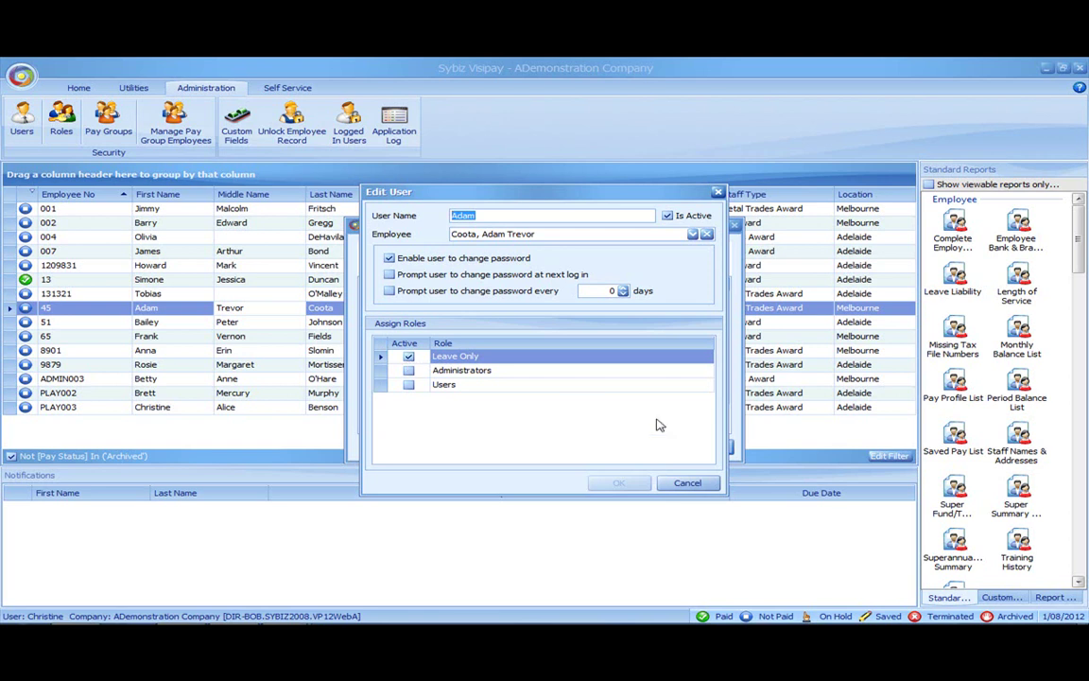
left_click(687, 482)
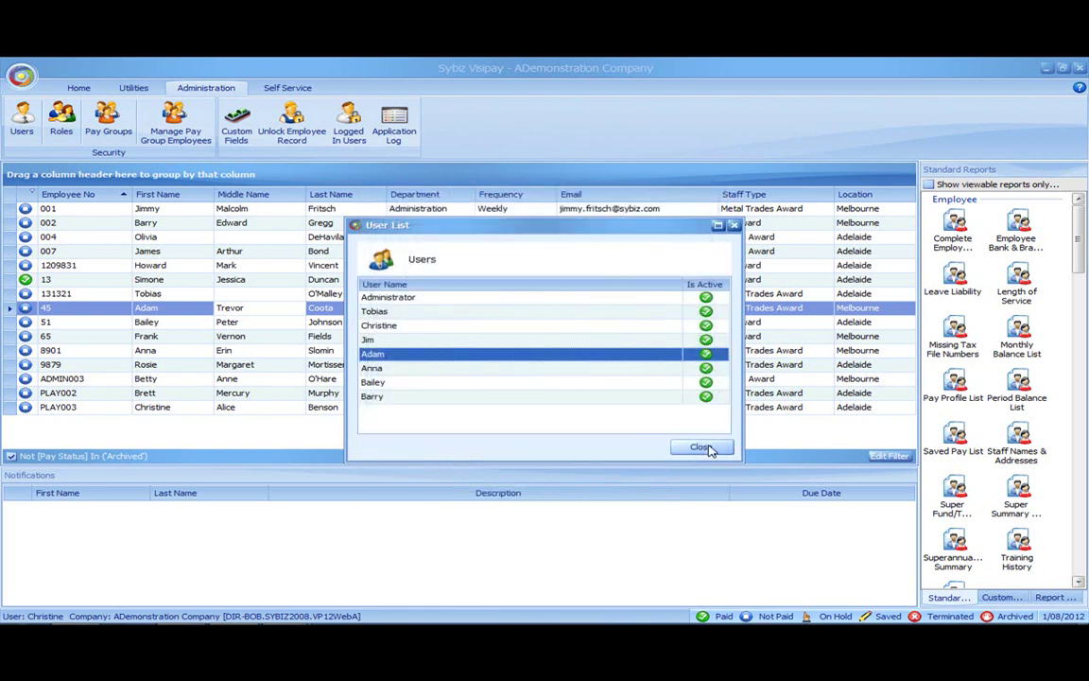
left_click(704, 447)
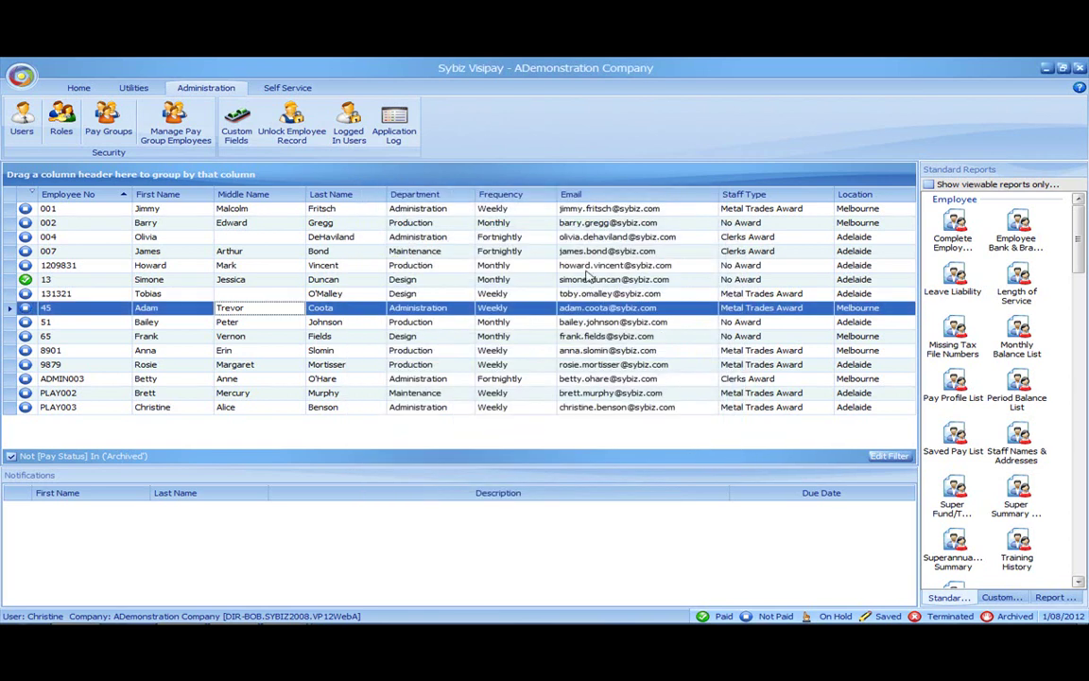
- Review the officers and employees of the All leave approval group, and check the leave options
left_click(299, 91)
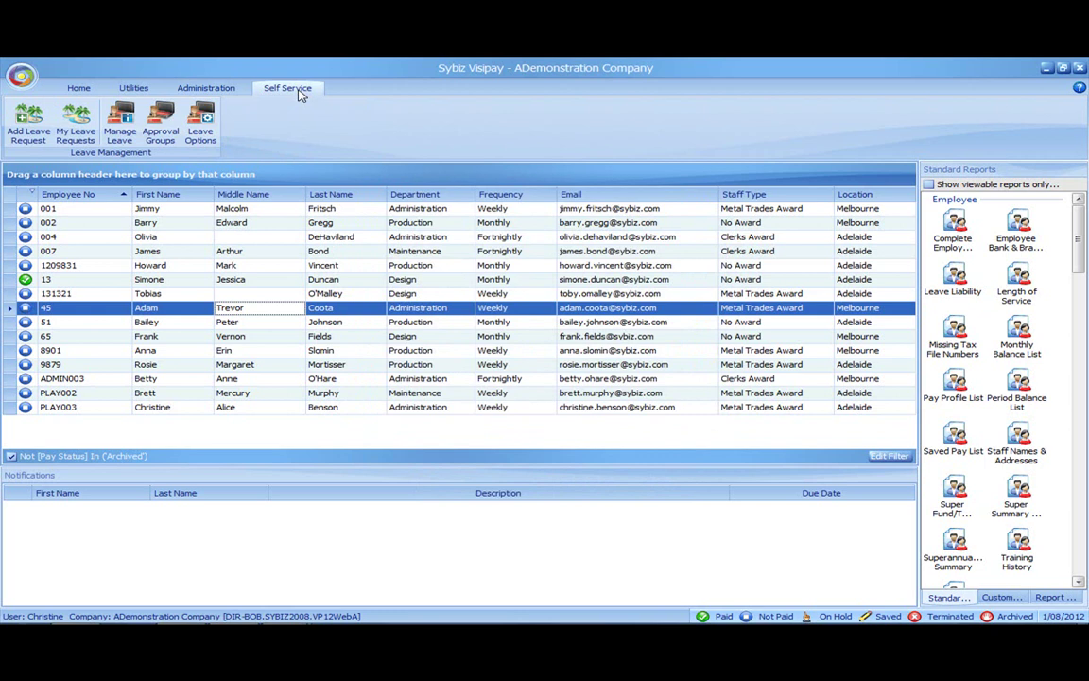
left_click(154, 137)
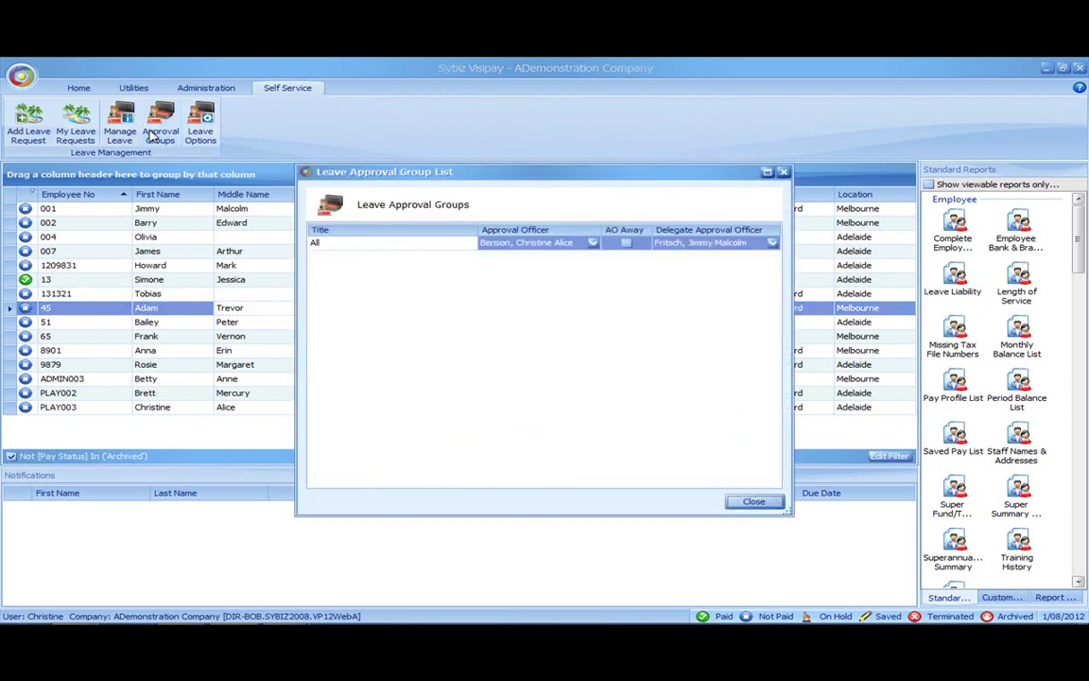
double_click(516, 244)
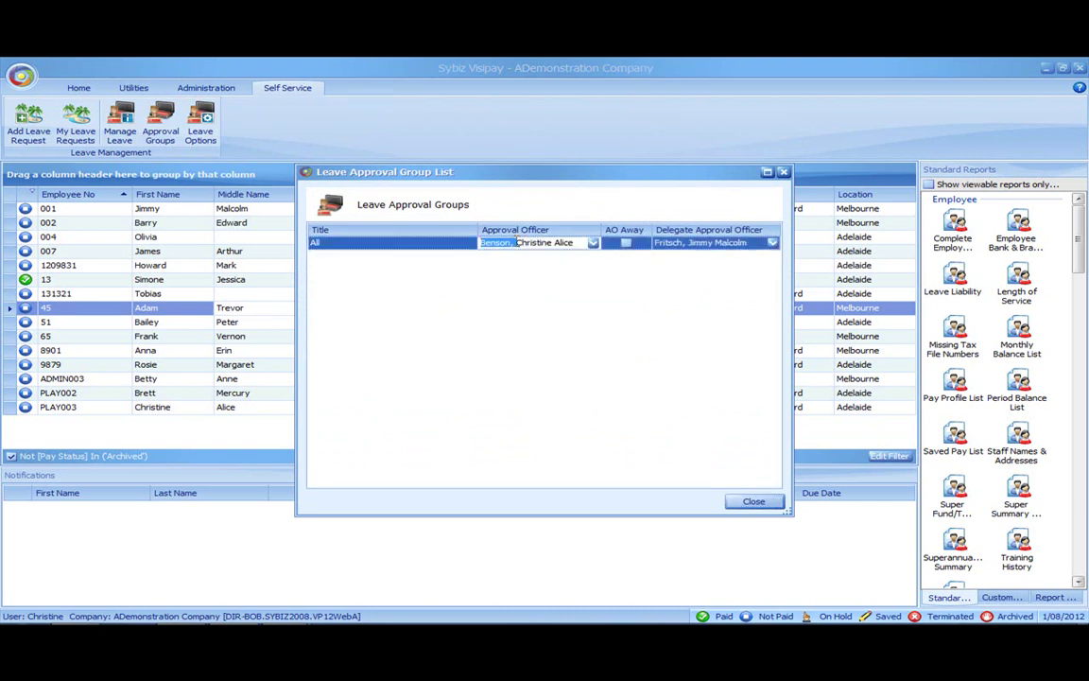
double_click(424, 244)
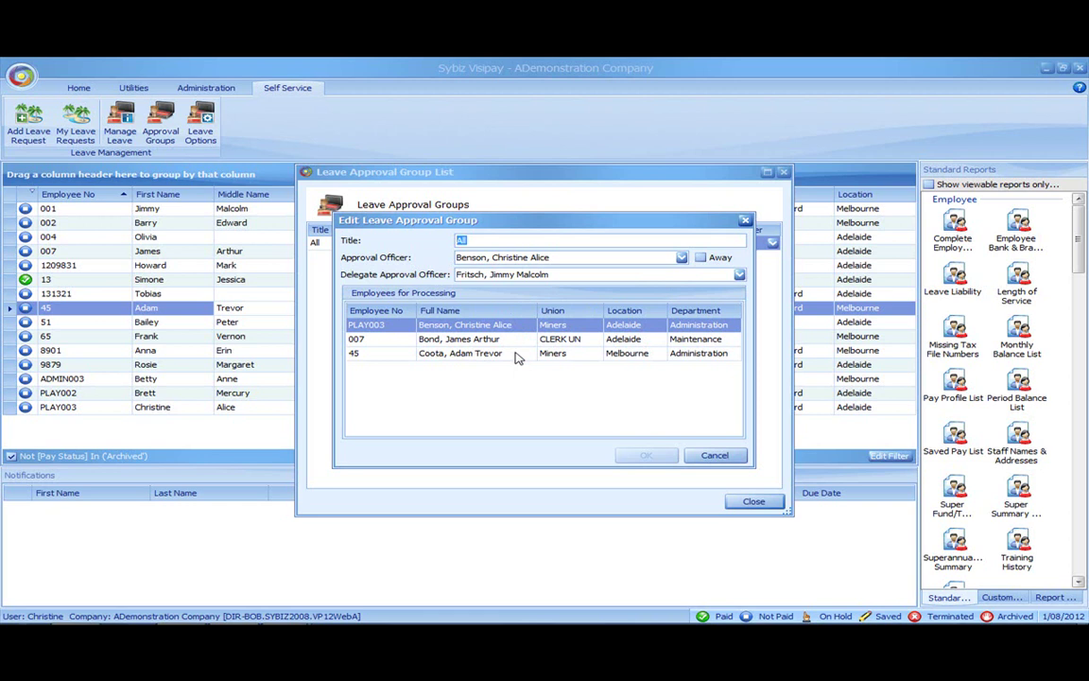
left_click(711, 457)
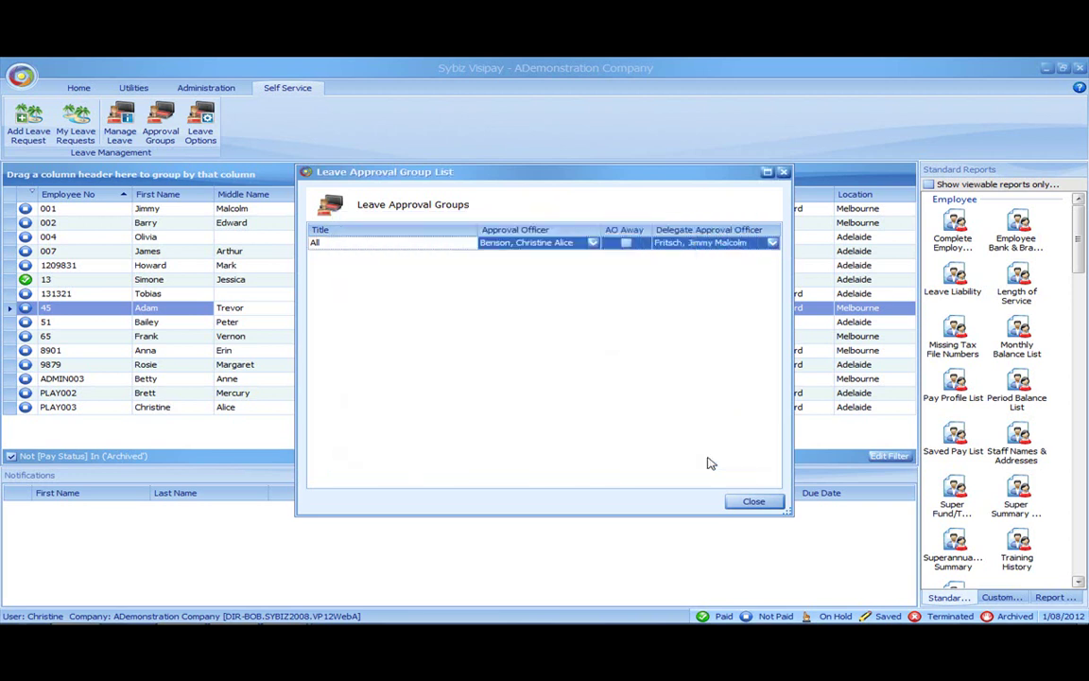
left_click(753, 503)
left_click(201, 130)
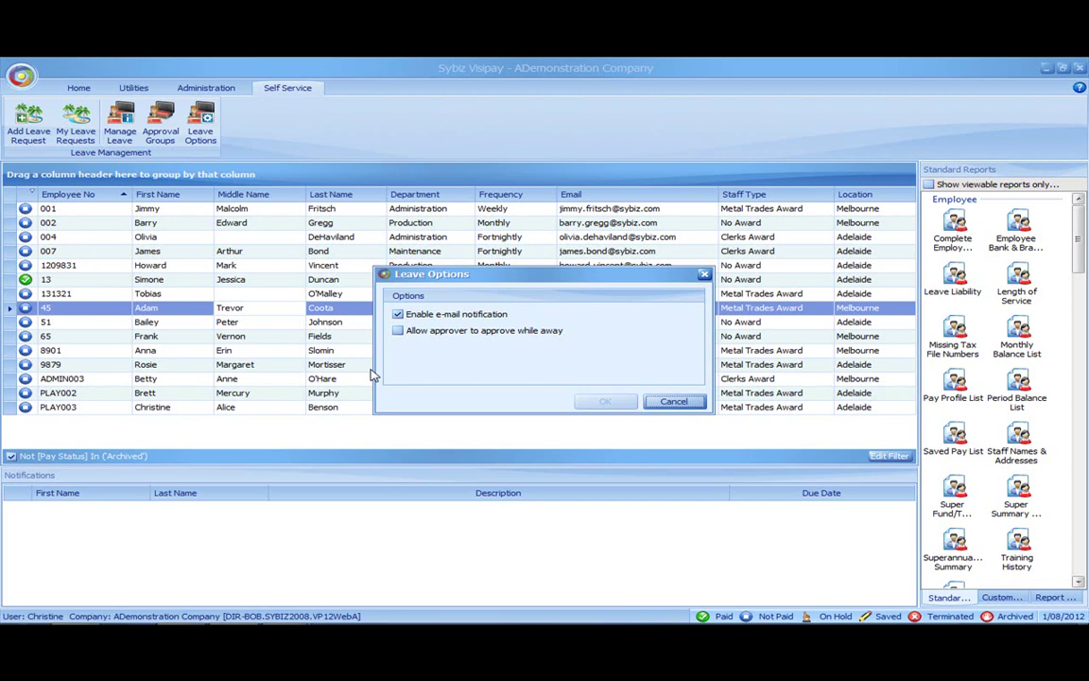
left_click(696, 401)
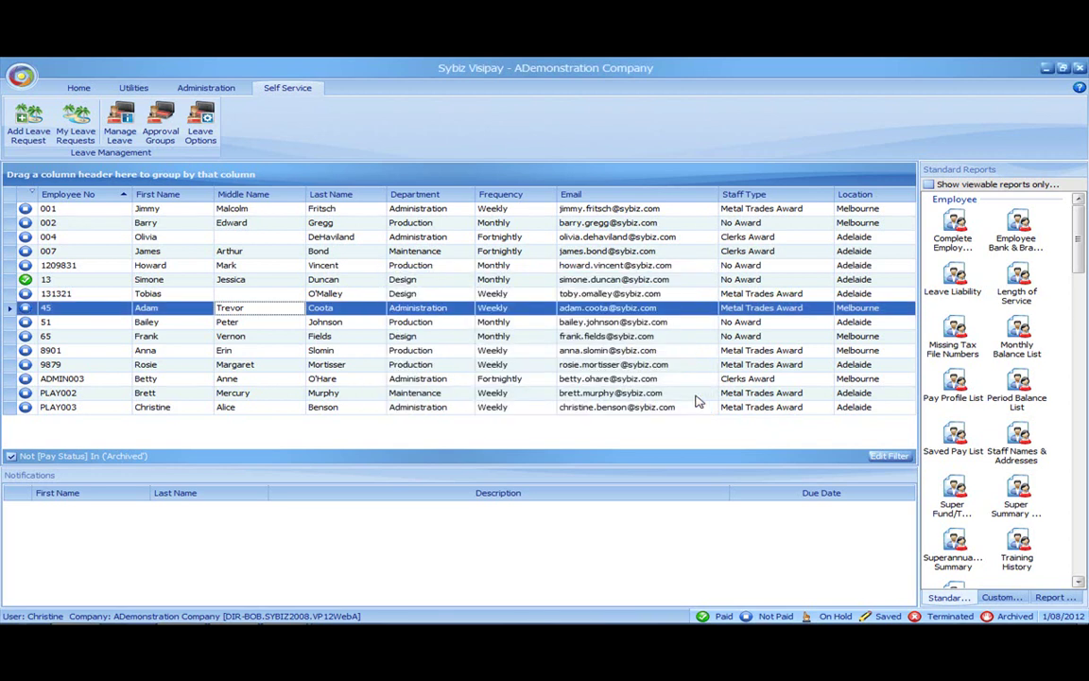
- Set the leave approval group to All for the weekly-paid Production employee in Adelaide, and save and close the record
left_click(298, 367)
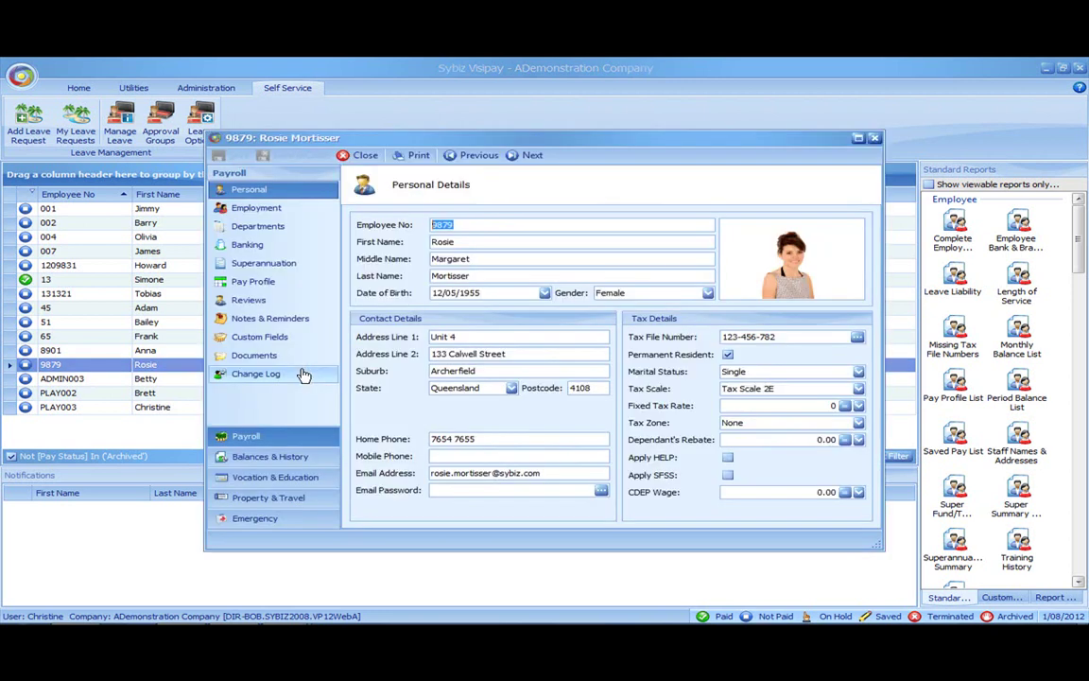
left_click(262, 212)
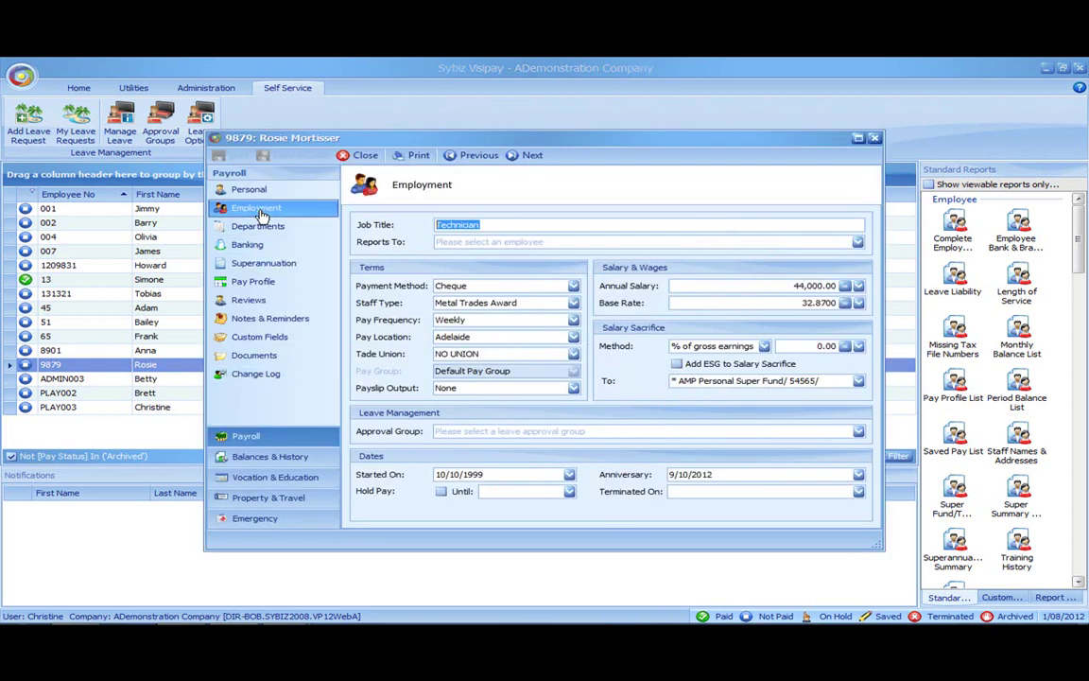
left_click(857, 430)
left_click(807, 447)
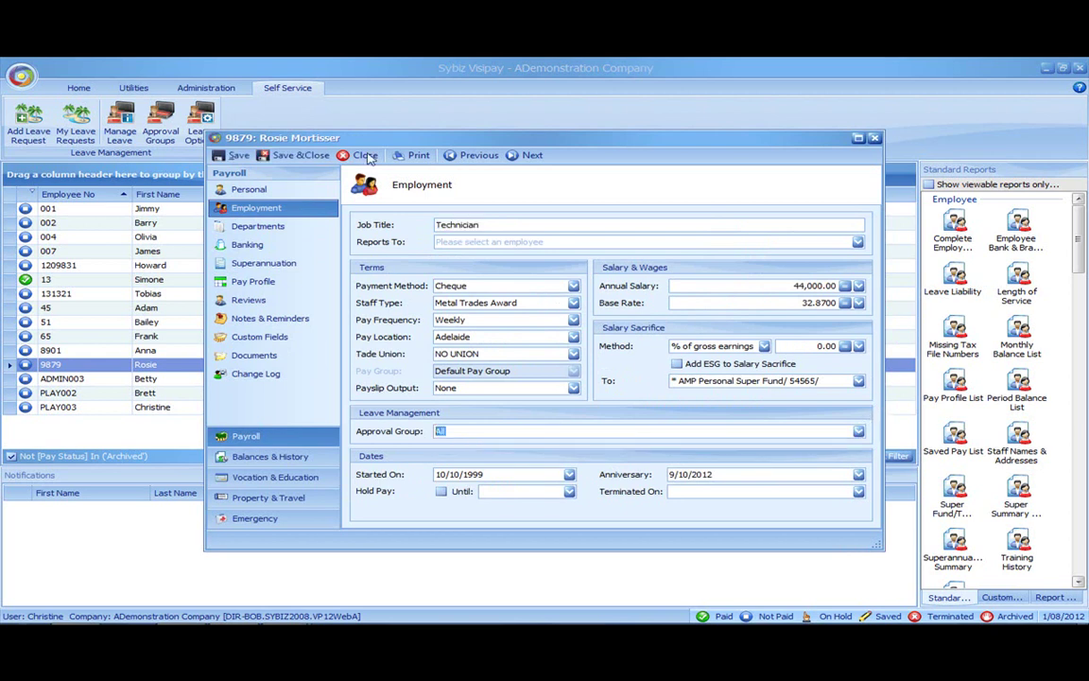
left_click(304, 157)
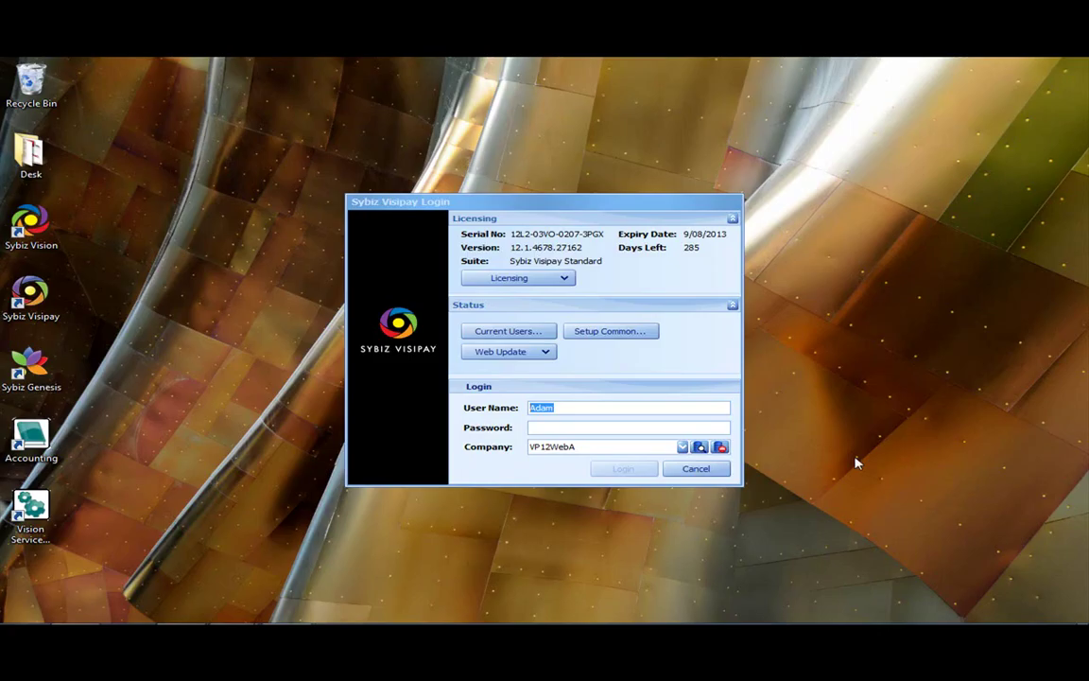
- Enter the account password and log in to the VP12WebA company with the prefilled employee user name
left_click(603, 426)
type("*")
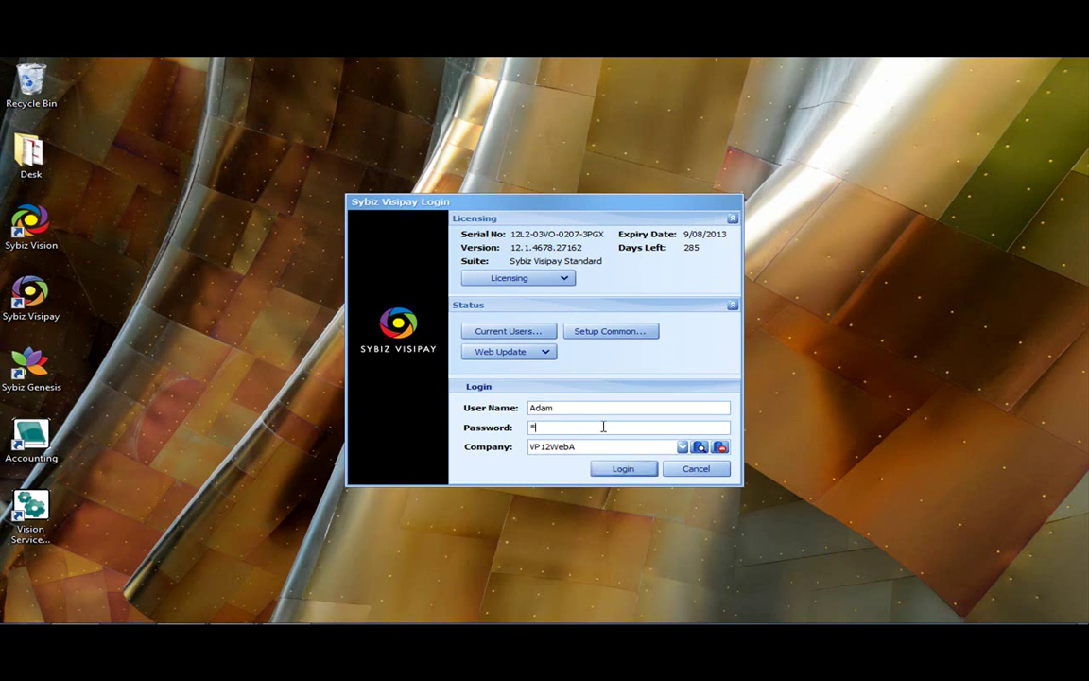
type("***")
key("Return")
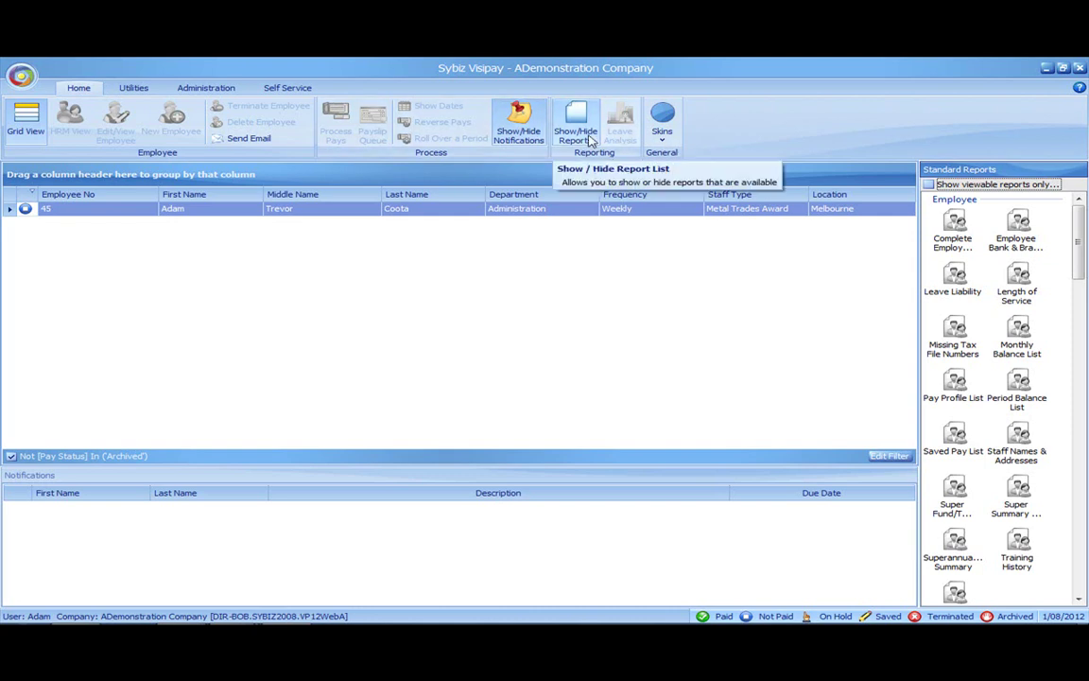
- Check which Utilities, Administration and Self Service functions the logged-in employee can use
left_click(134, 88)
left_click(189, 89)
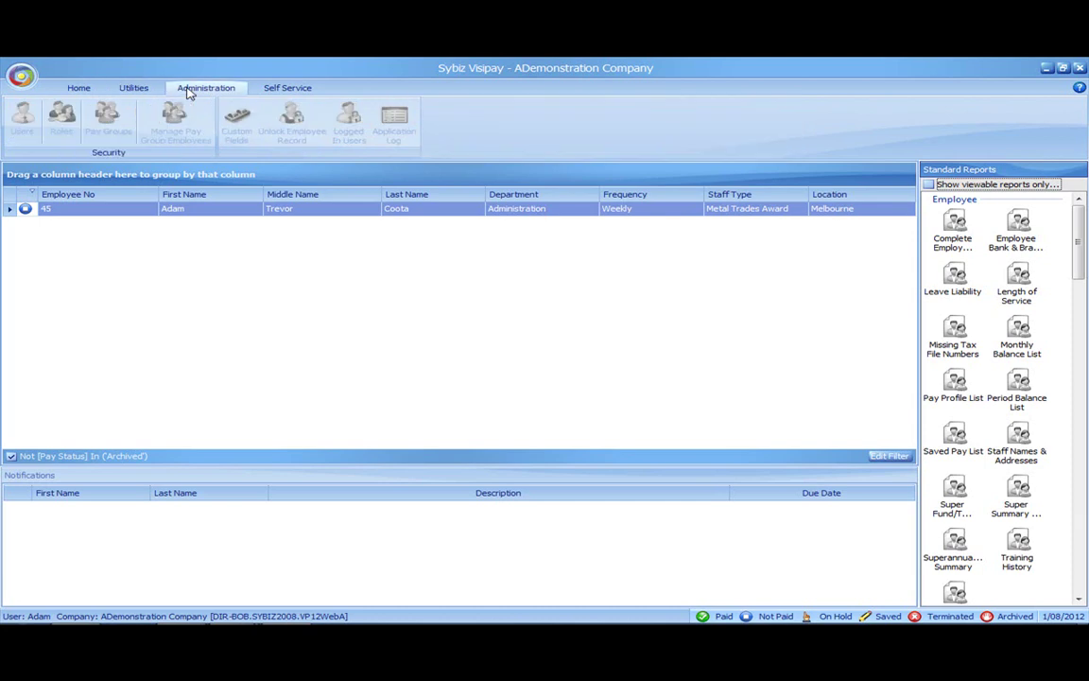
left_click(279, 91)
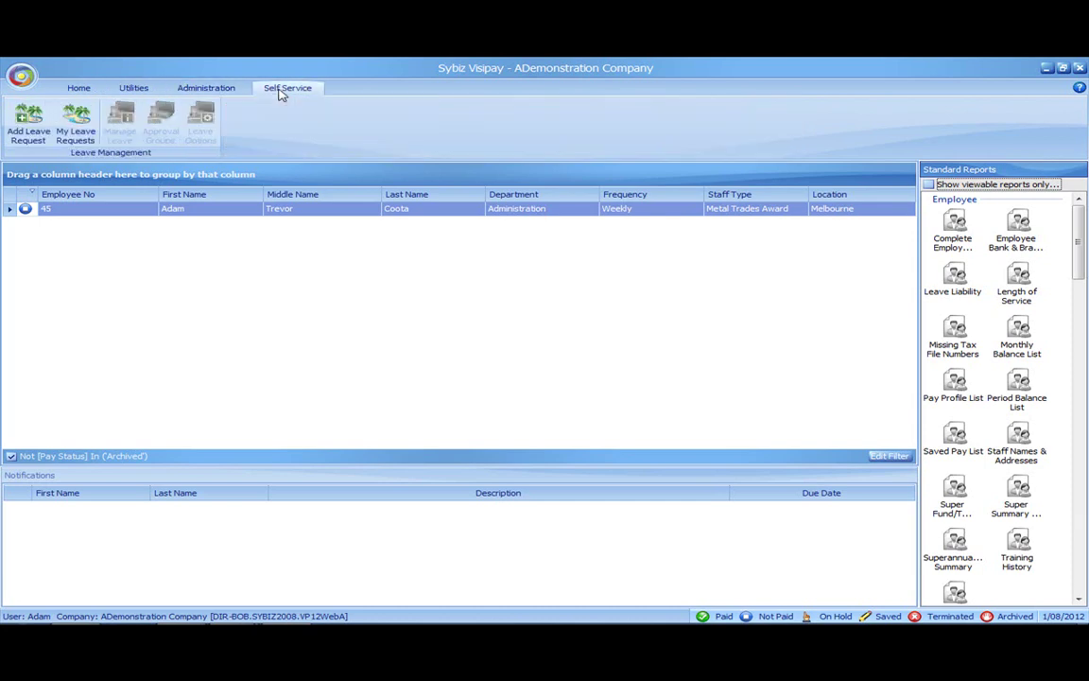
- Start a new leave application for Annual Leave from 31/10/2012 to 31/10/2012
left_click(38, 137)
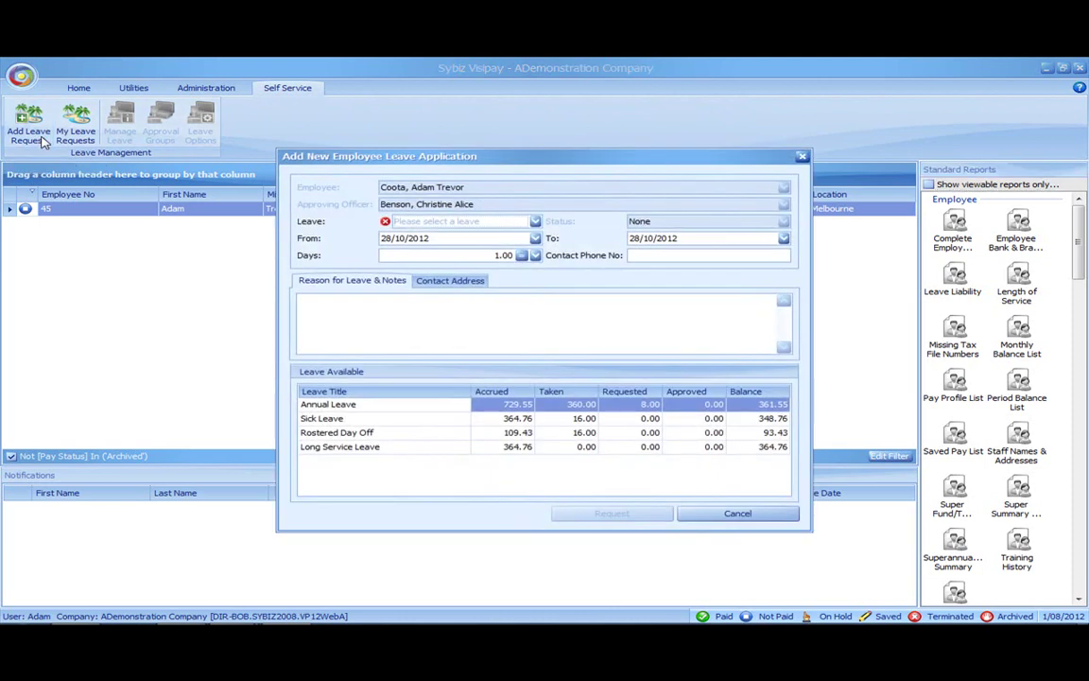
left_click(534, 222)
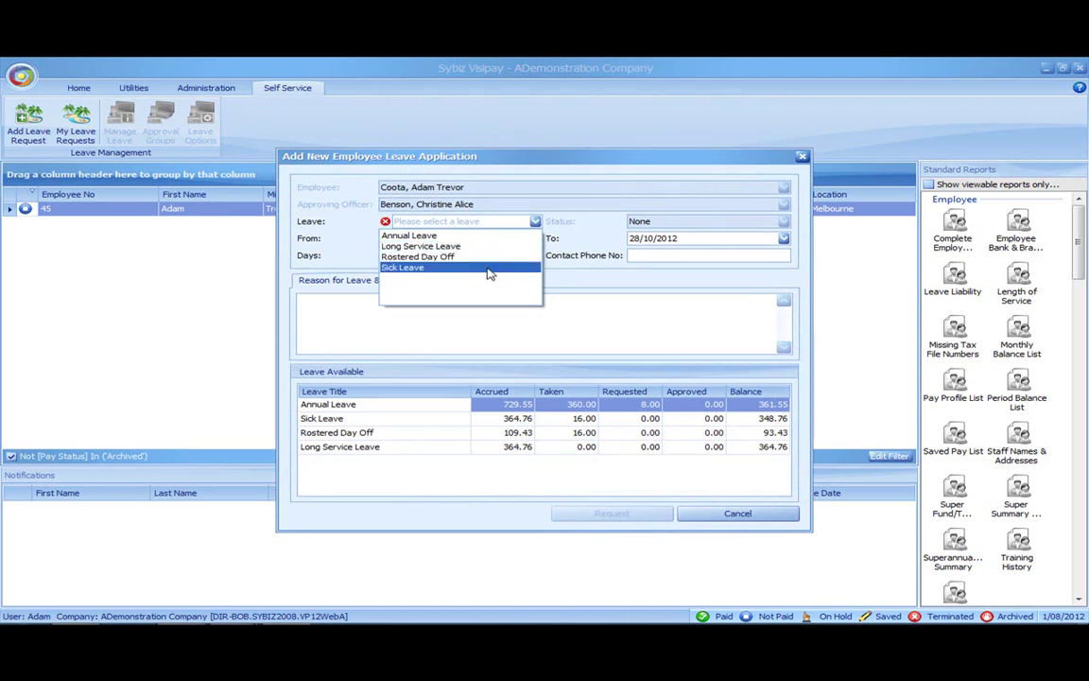
left_click(491, 237)
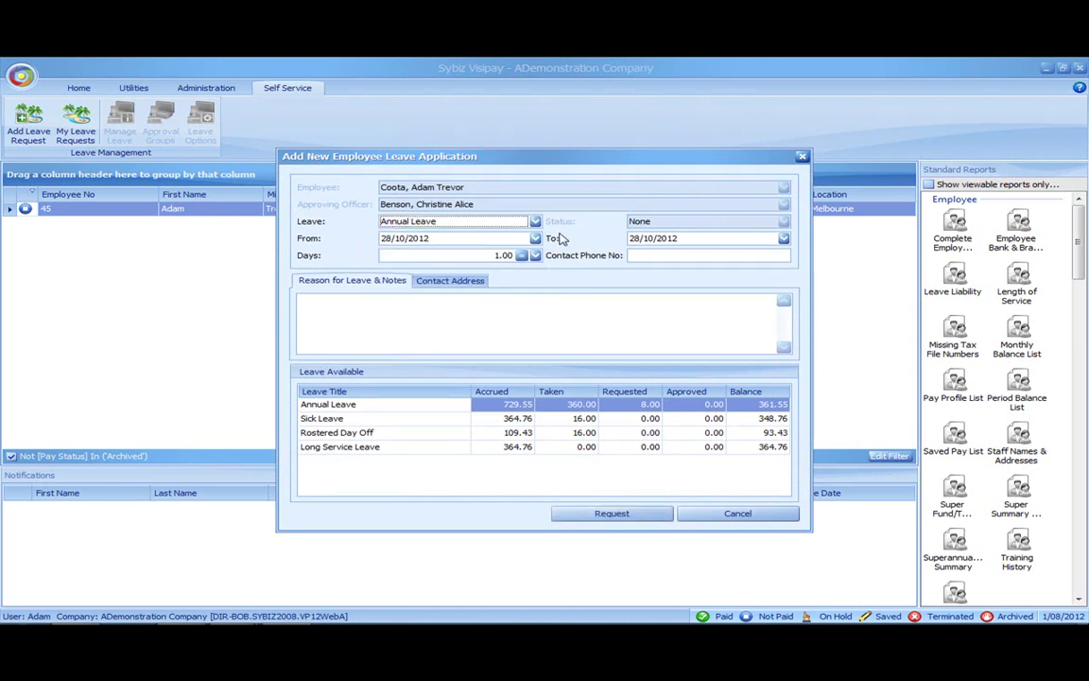
left_click(536, 238)
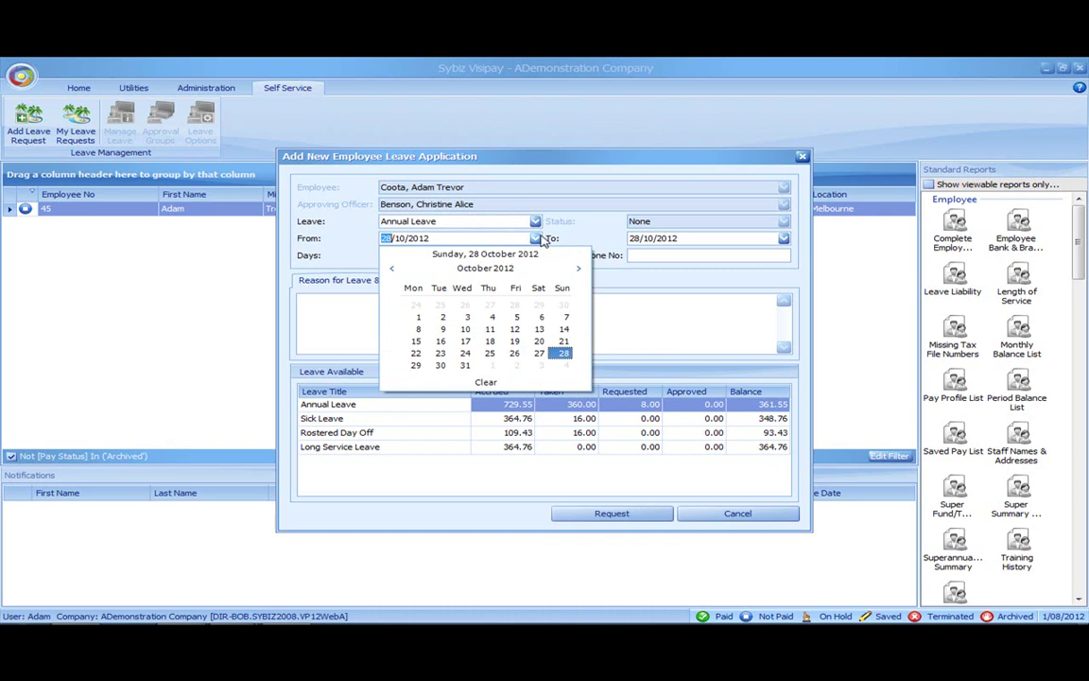
left_click(465, 365)
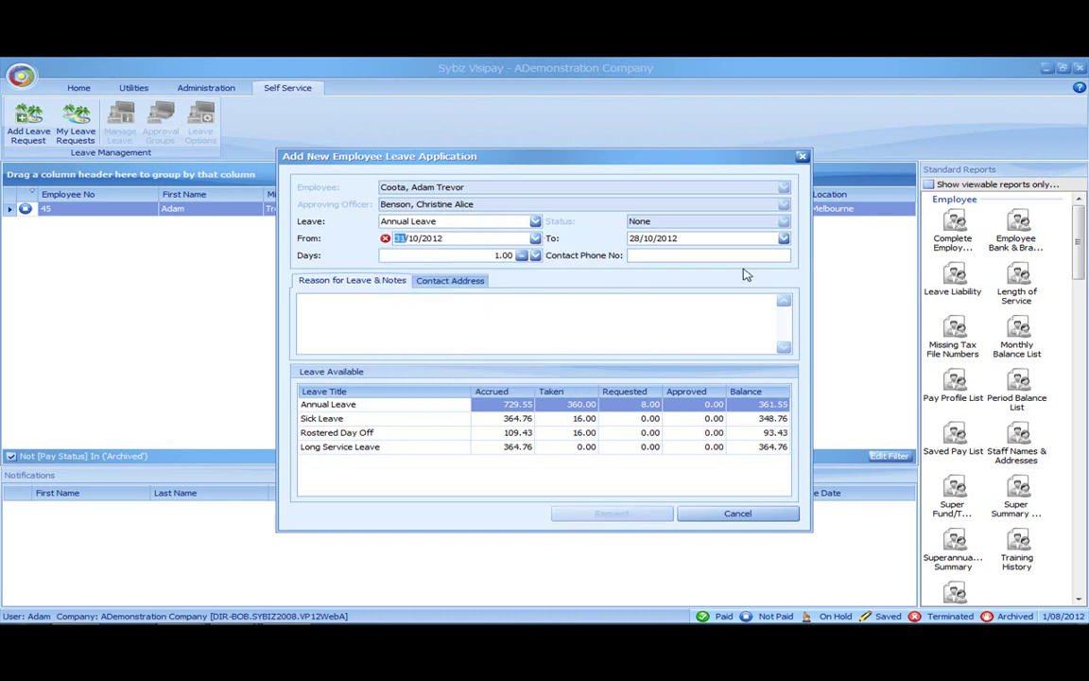
left_click(783, 239)
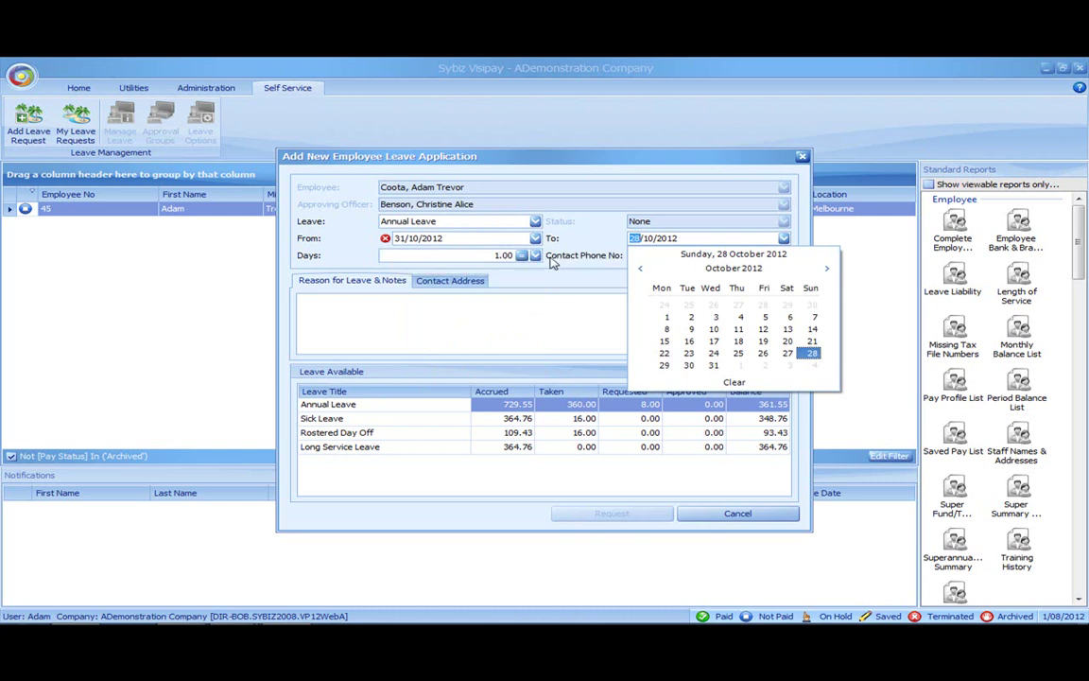
left_click(713, 365)
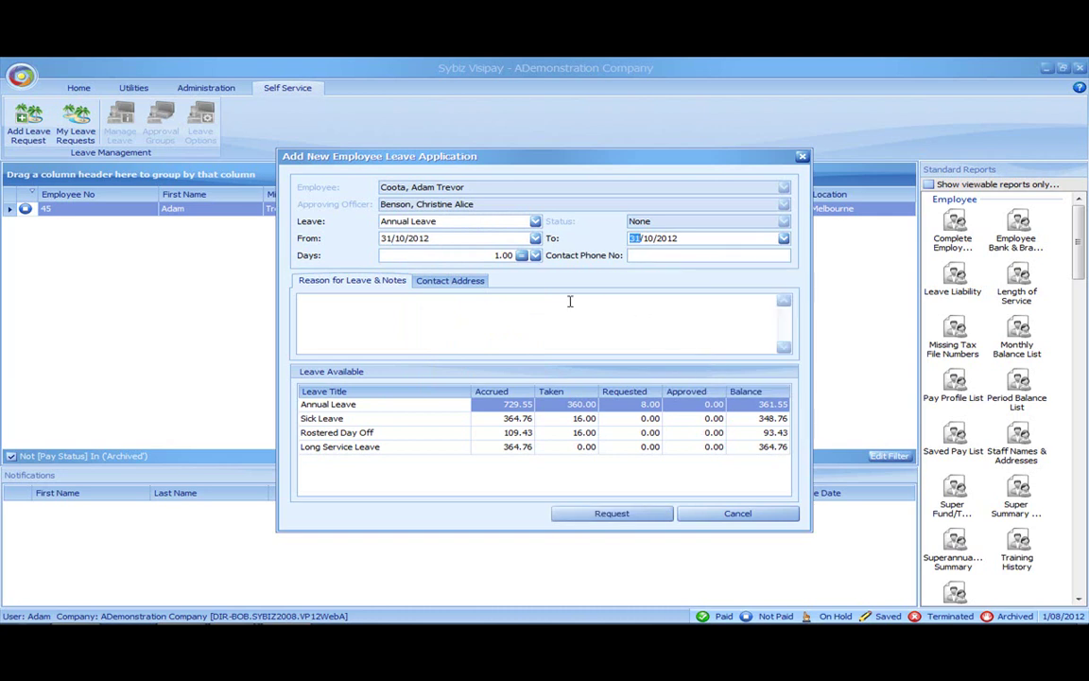
- Enter "Notes" as the reason for leave and submit the request
left_click(533, 309)
type("Notes")
left_click(597, 517)
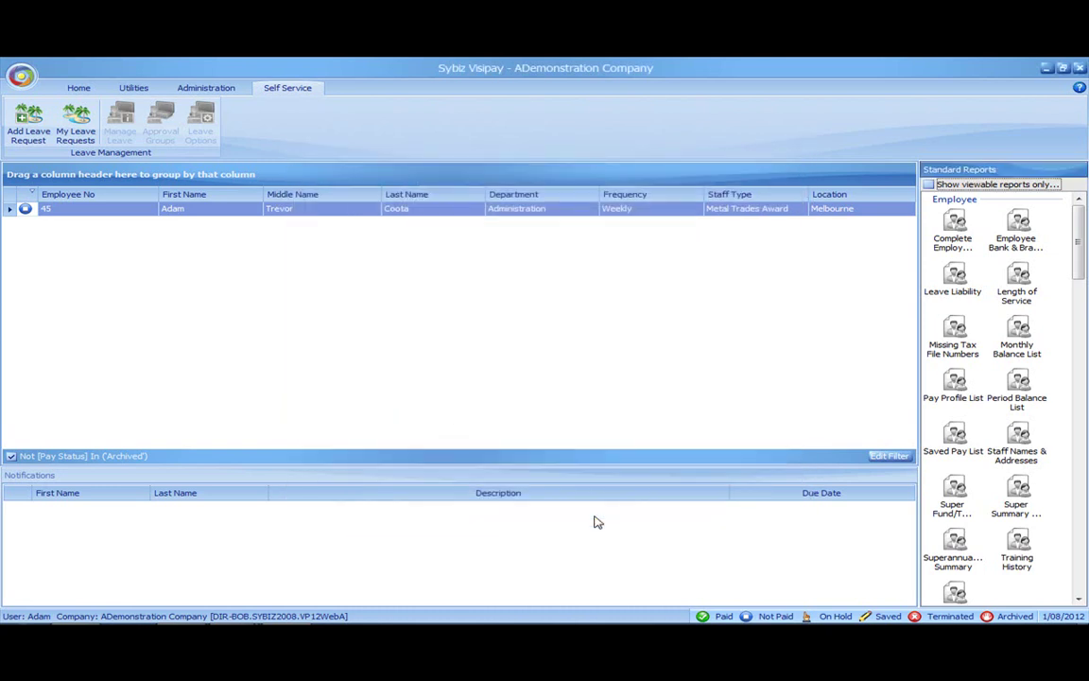
- Open the employee's Annual Leave request for 31/10/2012 in leave management, check its approvers notes and approve the request
left_click(450, 196)
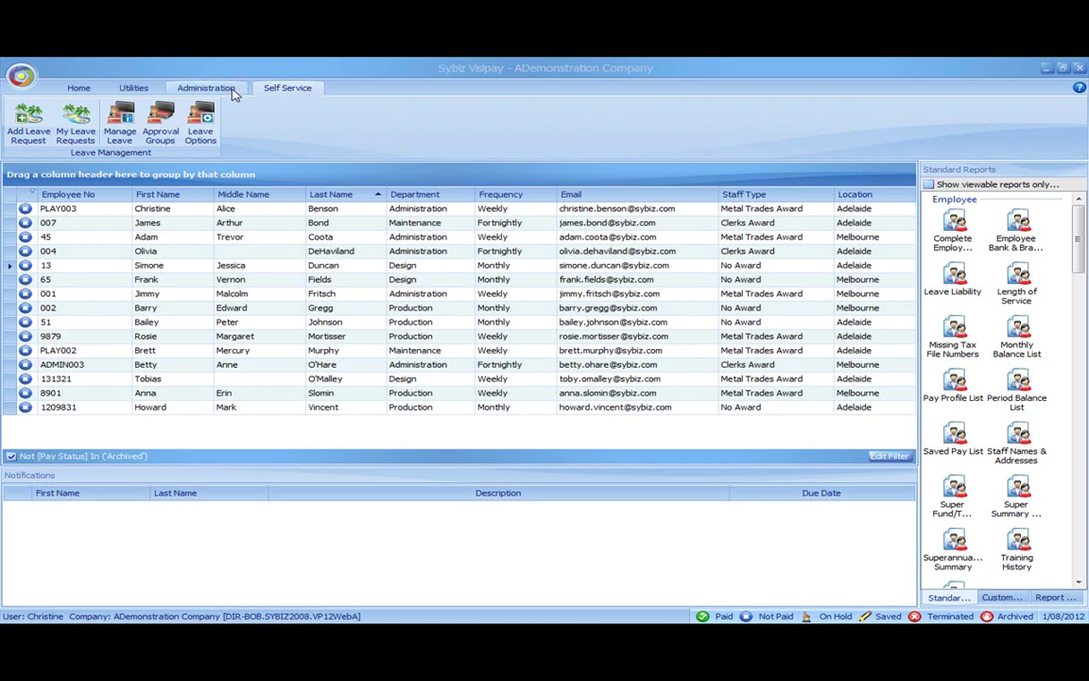
left_click(121, 121)
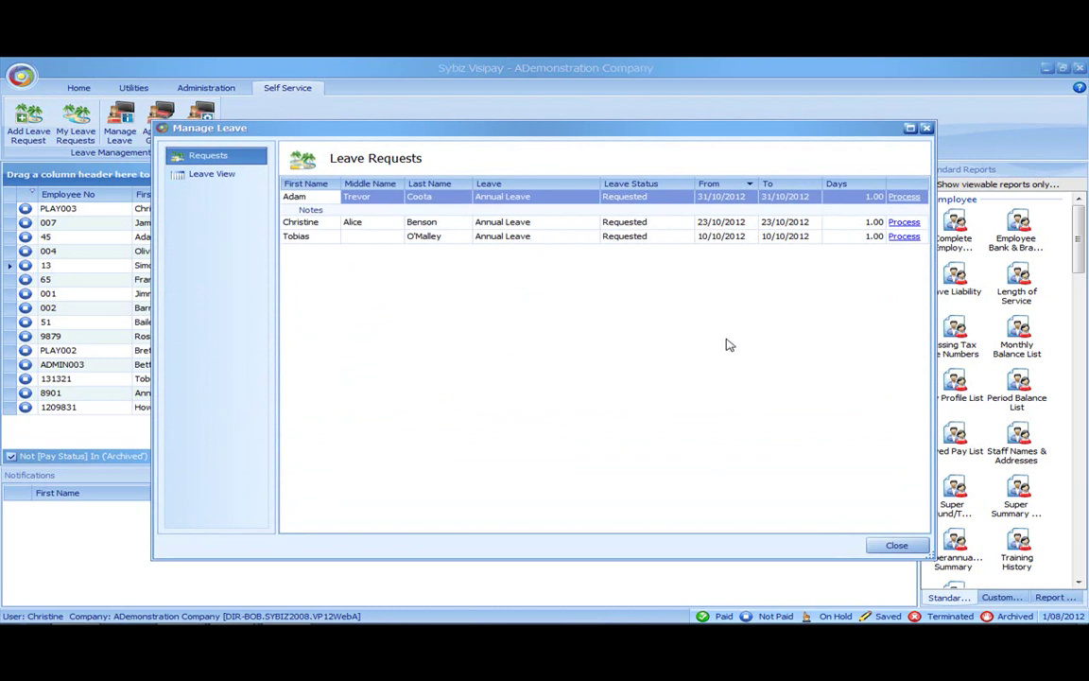
left_click(904, 198)
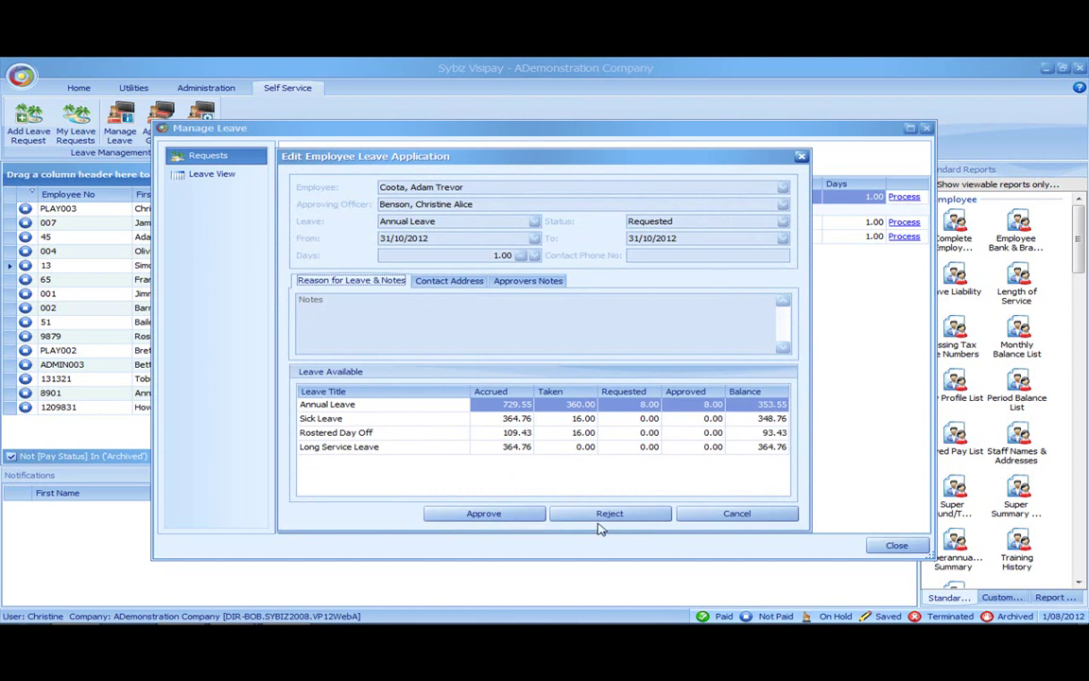
left_click(545, 282)
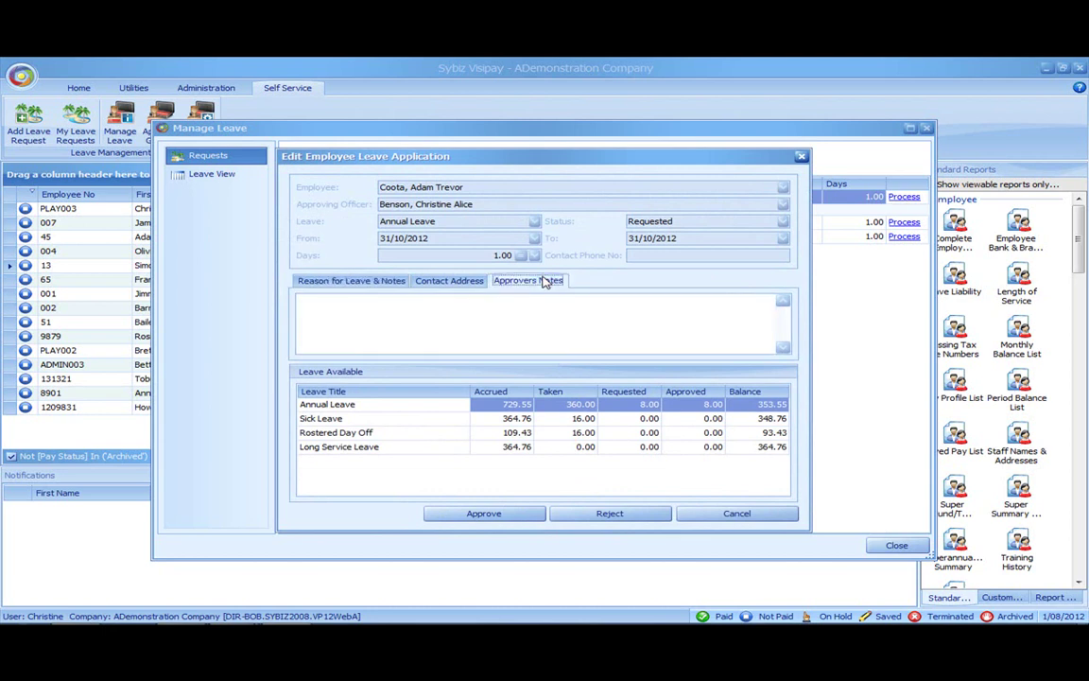
left_click(529, 304)
left_click(500, 519)
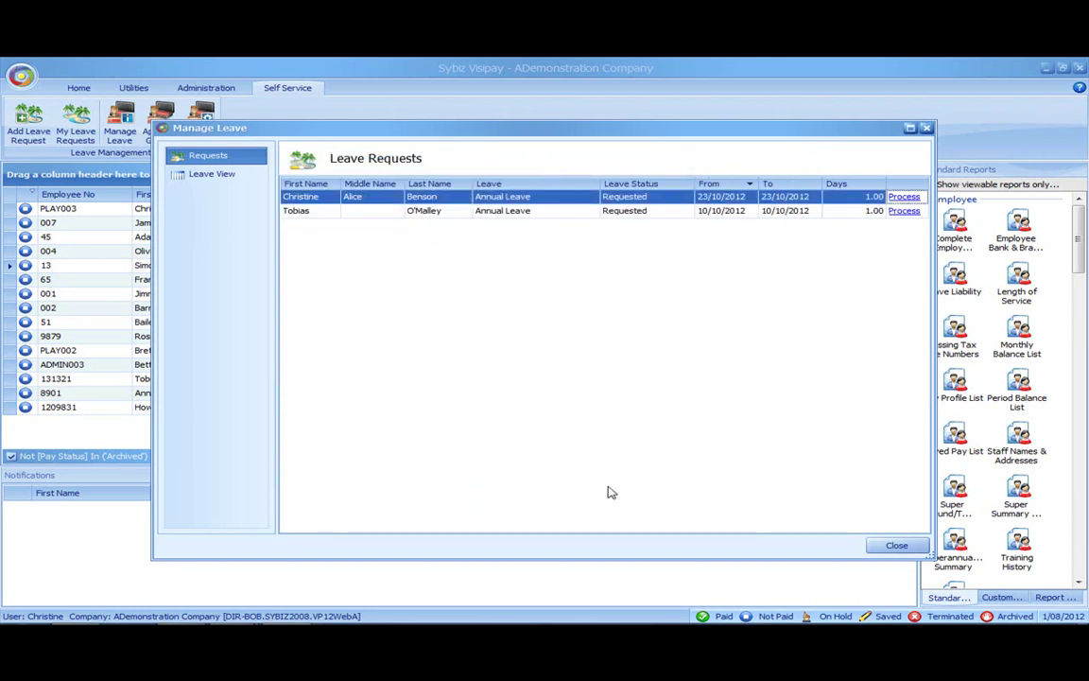
left_click(896, 546)
- Try to start pay processing for the Administration employee whose leave request was approved
left_click(89, 88)
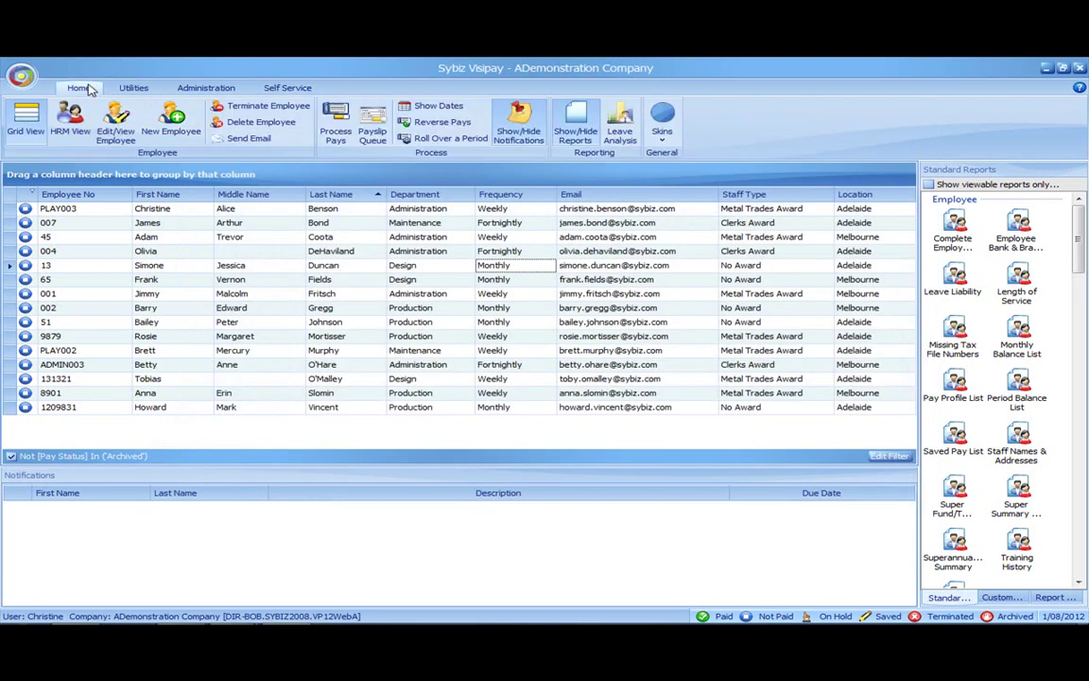
left_click(331, 137)
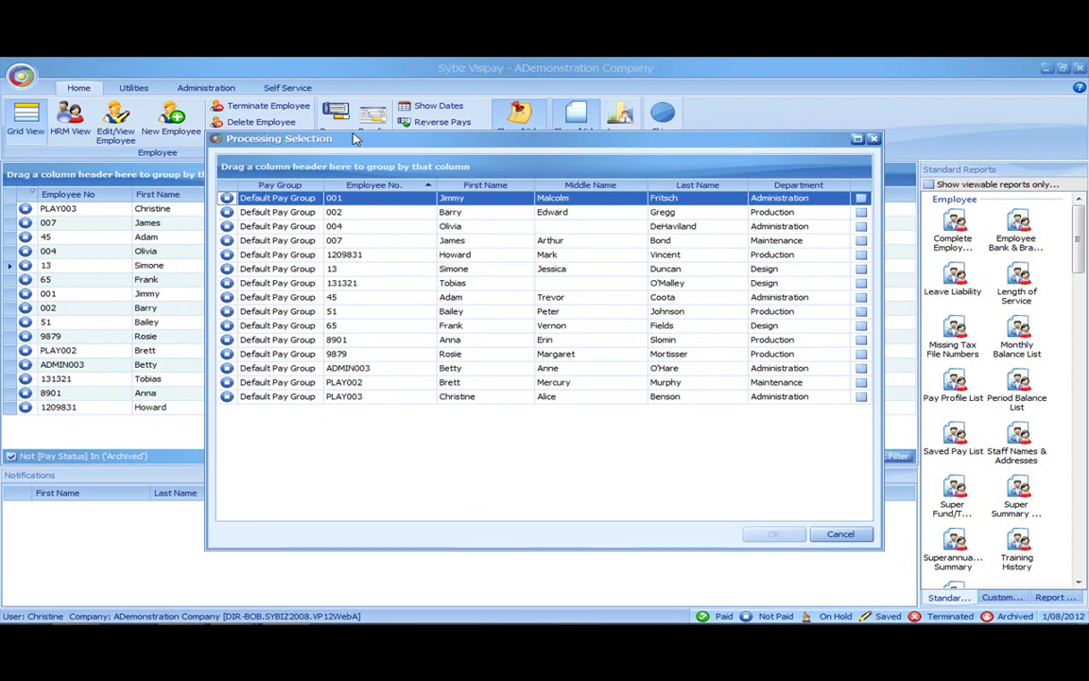
left_click(861, 298)
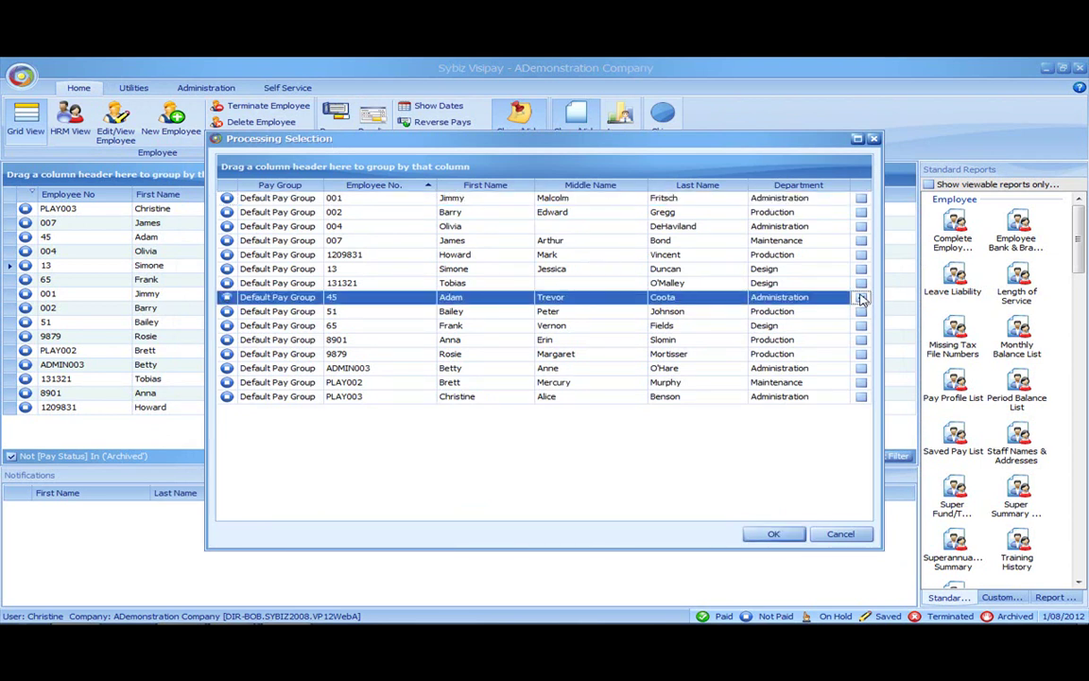
left_click(771, 536)
left_click(609, 411)
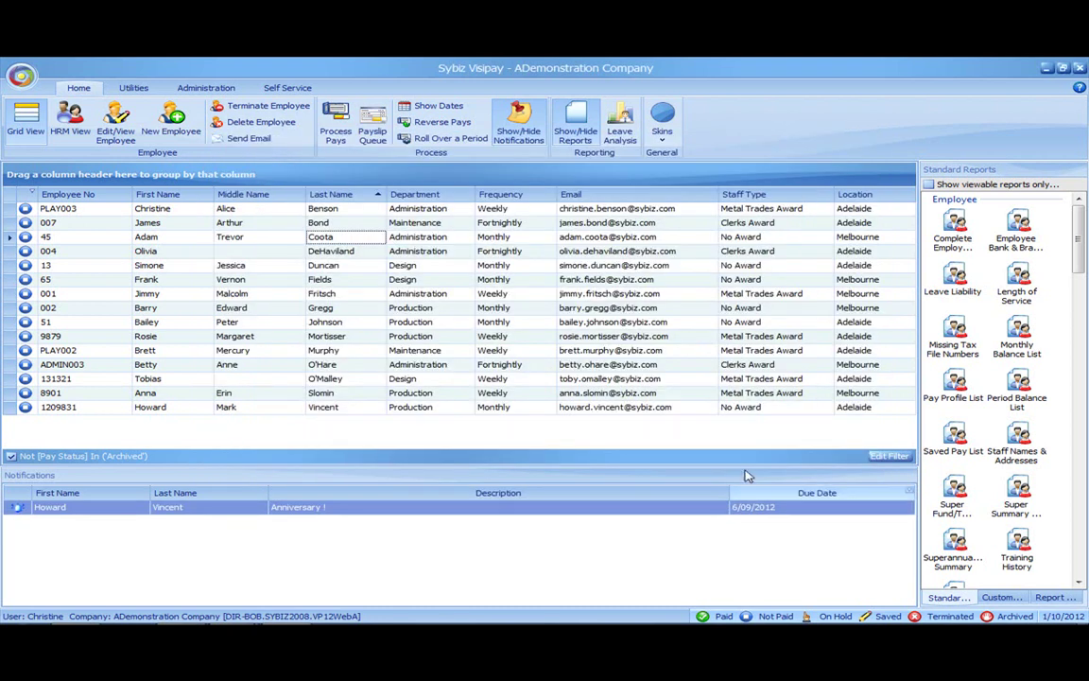
- Select only the employee with the approved leave for processing and open their October 2012 monthly pay
left_click(335, 135)
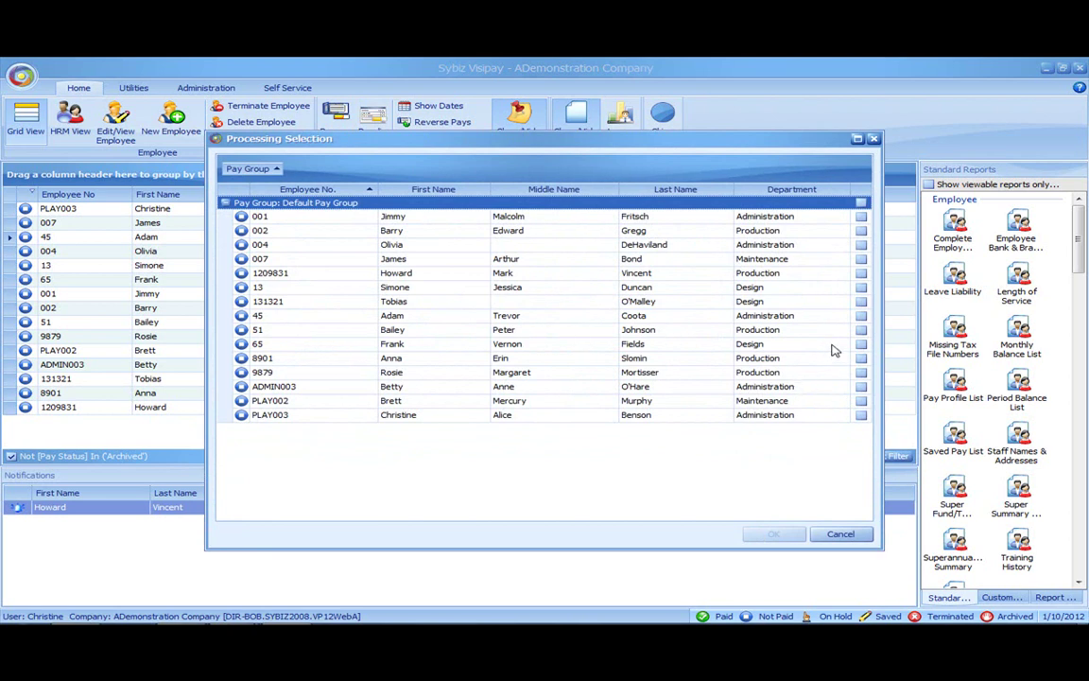
left_click(860, 315)
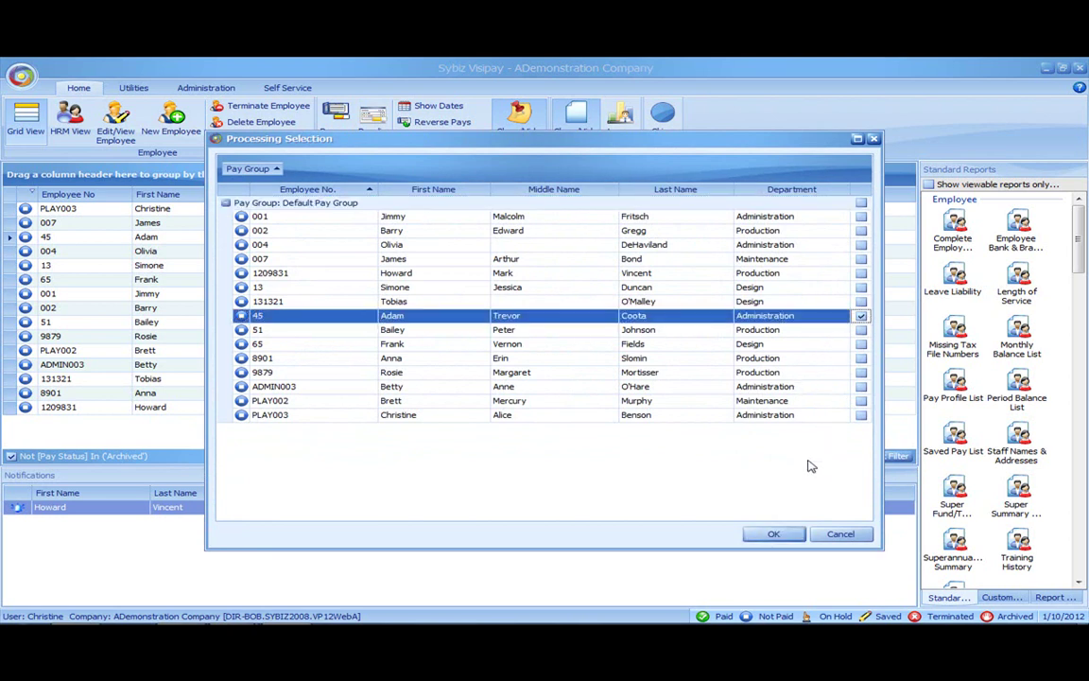
left_click(774, 533)
left_click(591, 410)
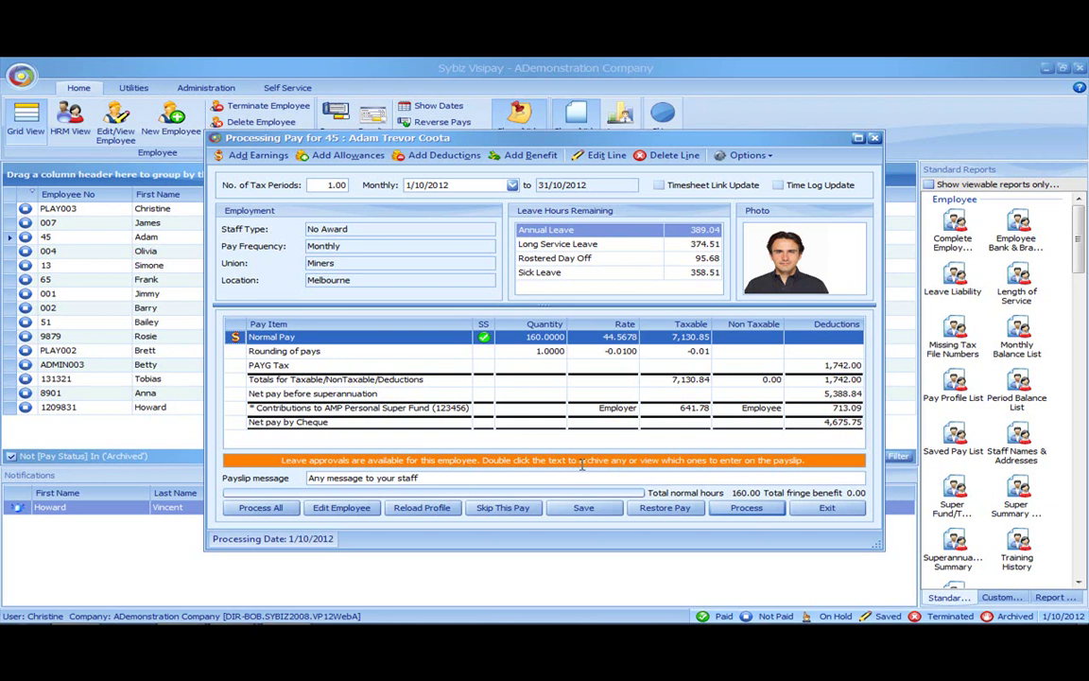
- View the leave approvals available for this pay and mark the Annual Leave of 31/10/2012 for processing
double_click(582, 463)
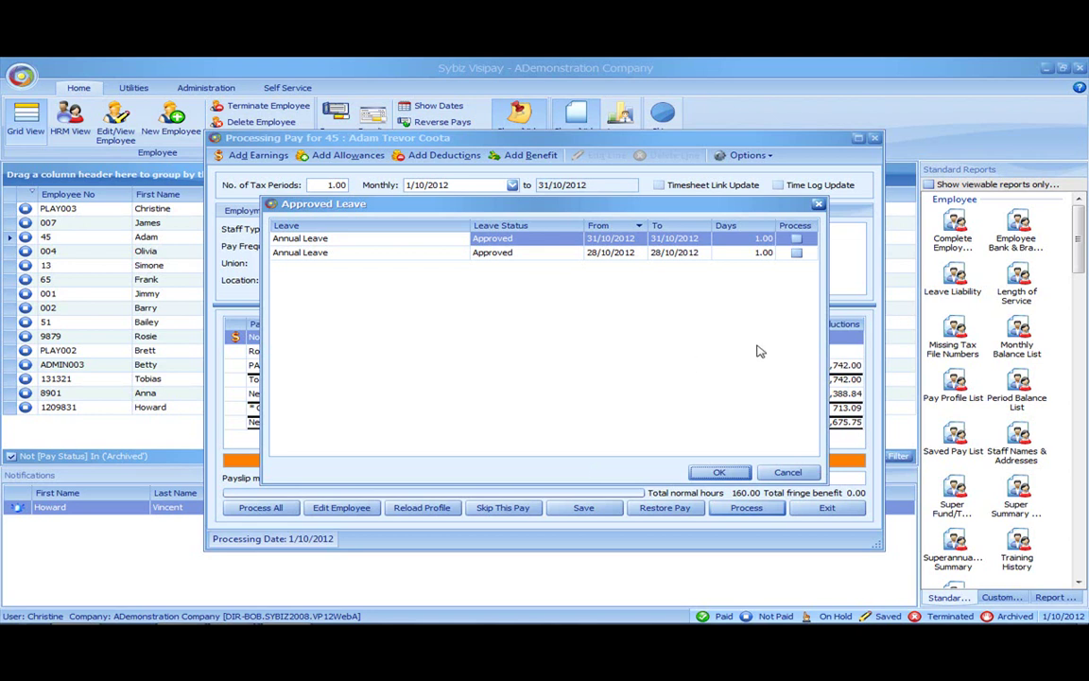
left_click(797, 240)
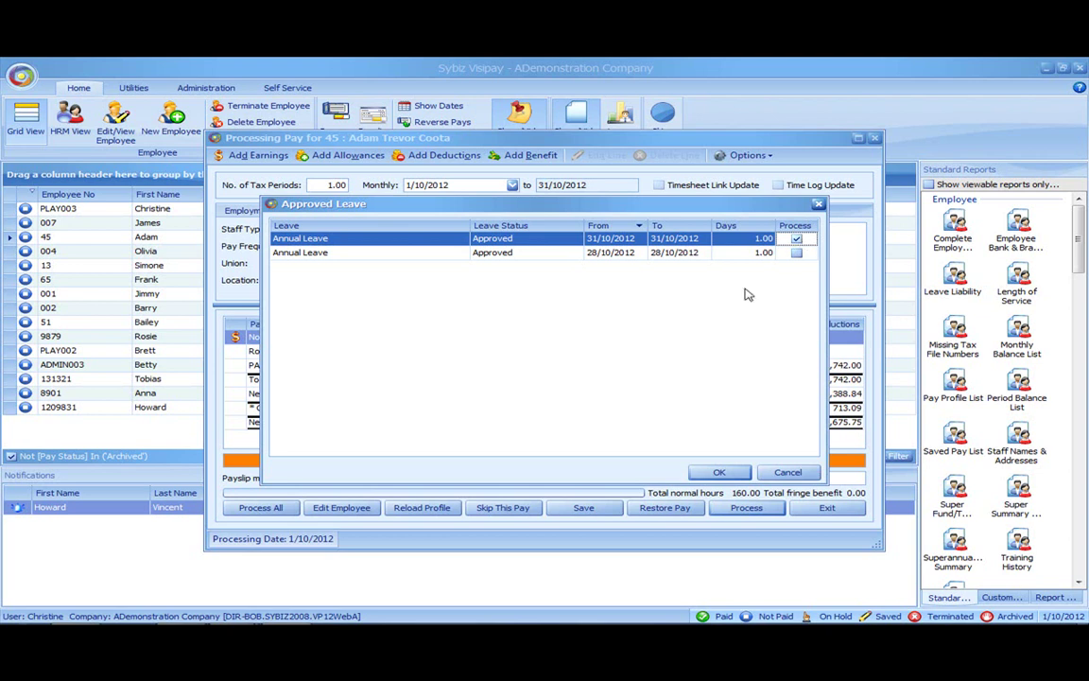
left_click(702, 472)
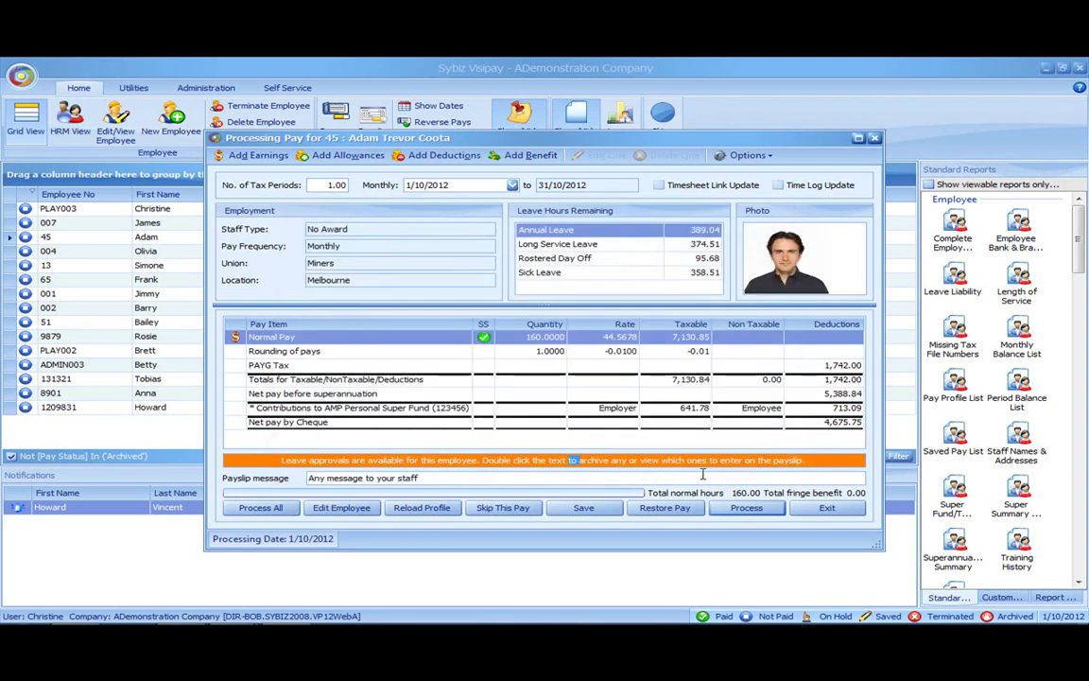
- Set the quantity of the Normal Pay line to 152 hours
left_click(594, 338)
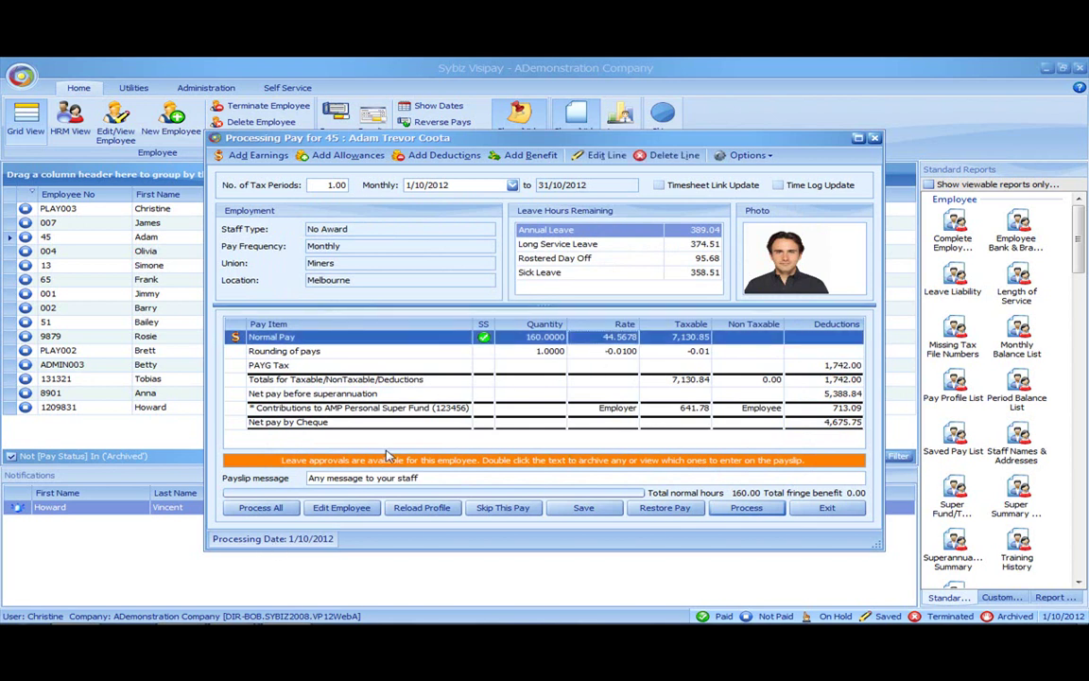
double_click(424, 340)
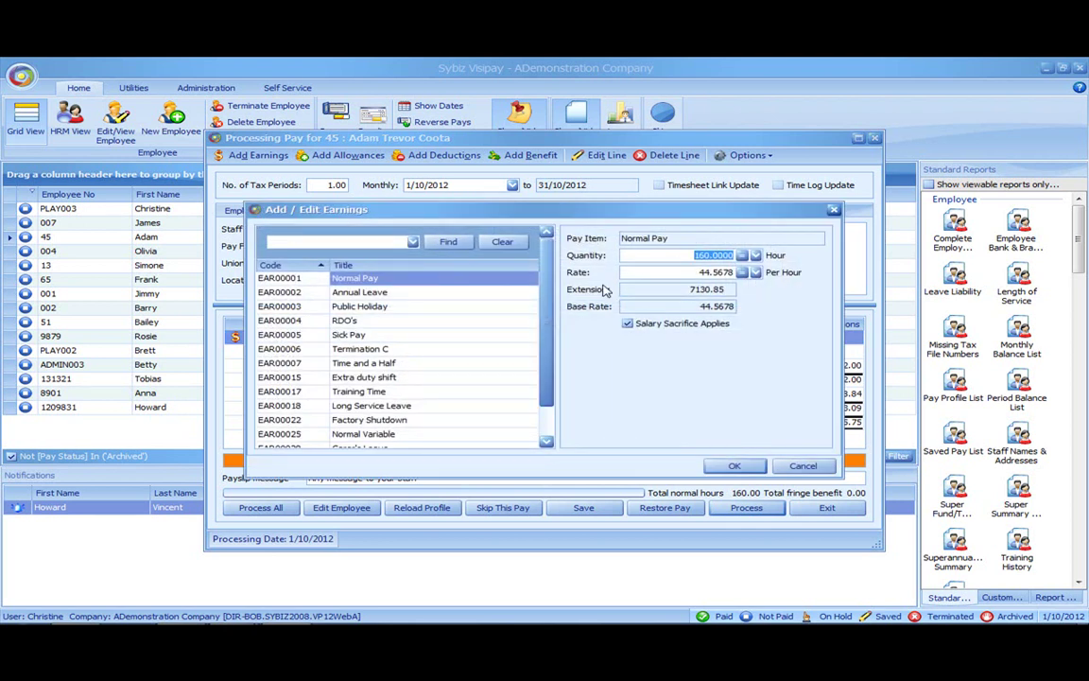
type("152")
key("Tab")
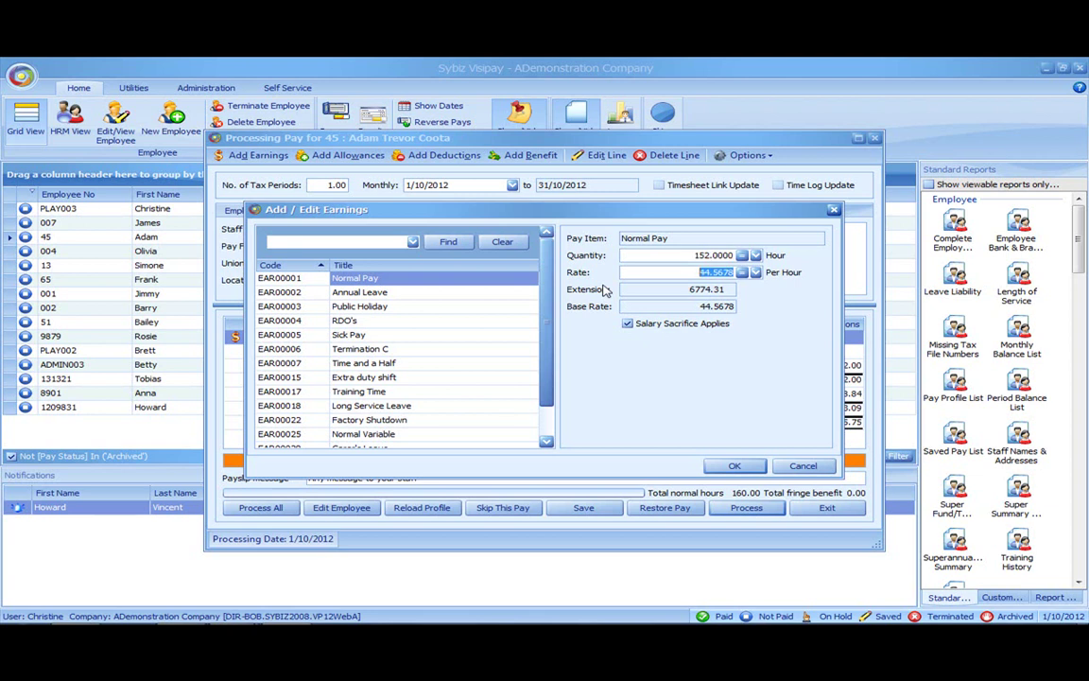
key("Return")
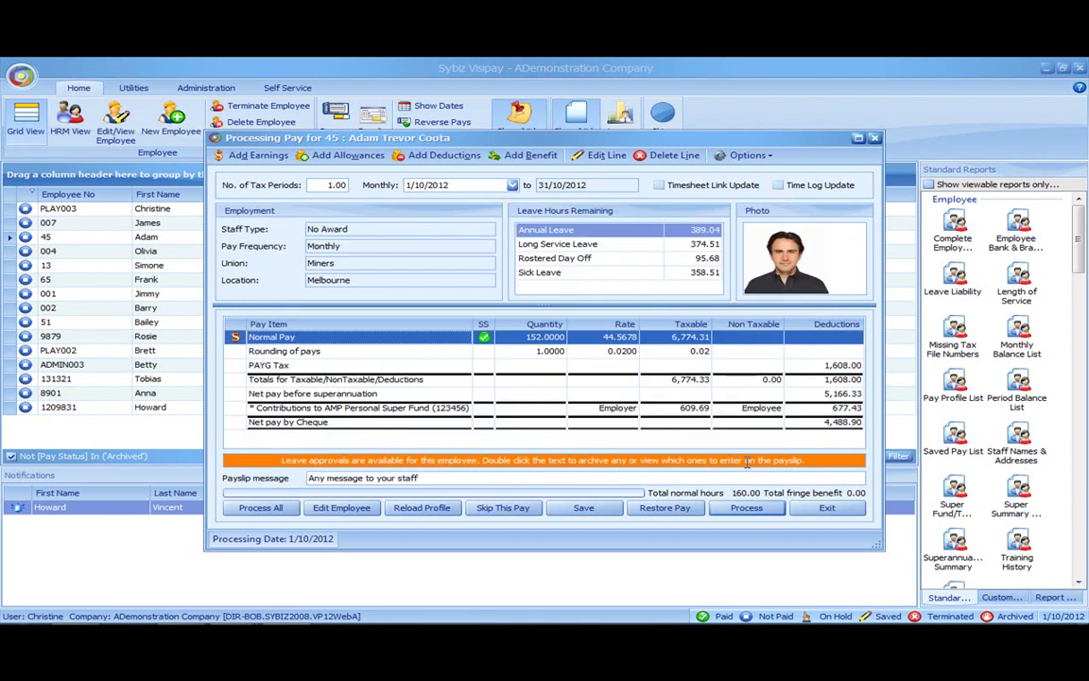
- Add an Annual Leave earning of 8 hours with first and last day 31/10/2012, and process the pay
left_click(272, 157)
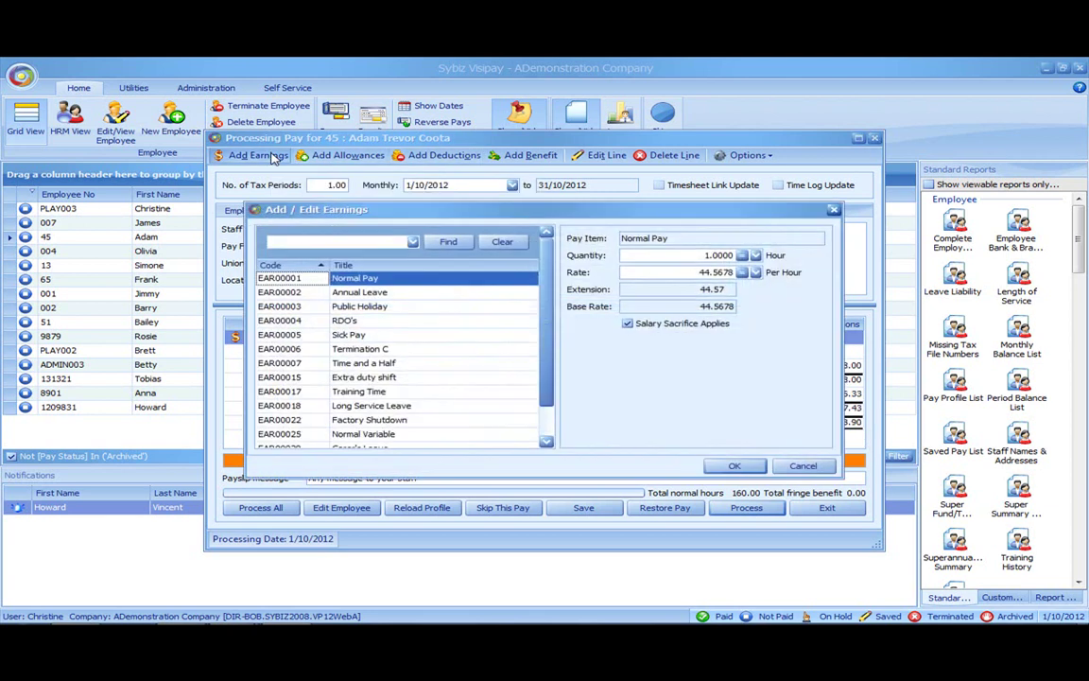
left_click(342, 293)
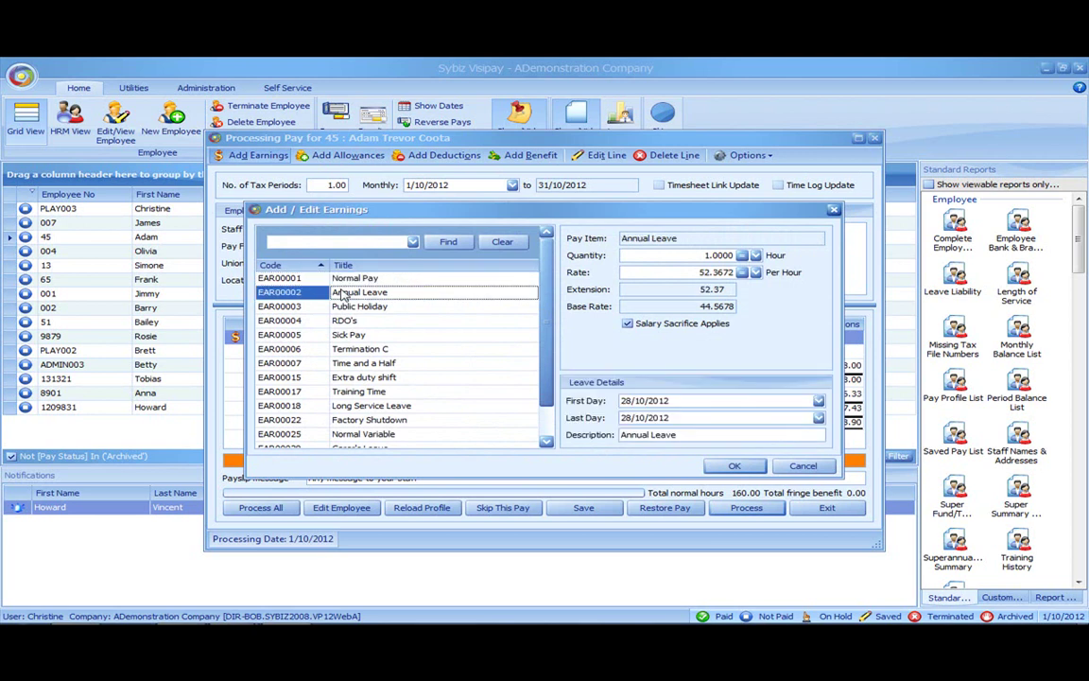
type("8")
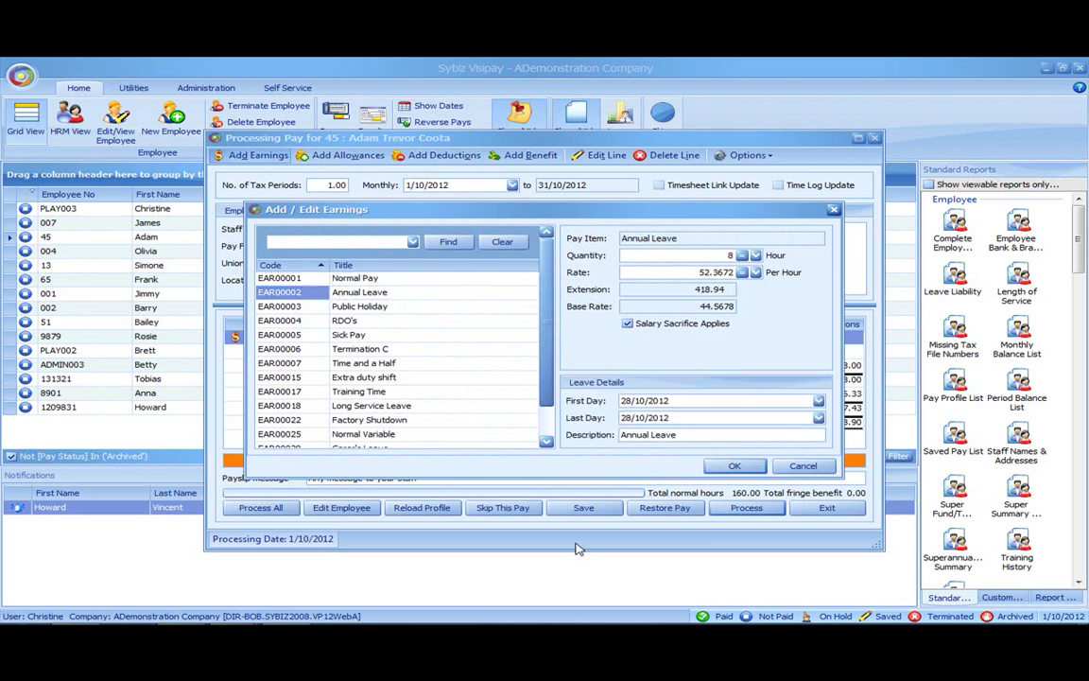
left_click(818, 401)
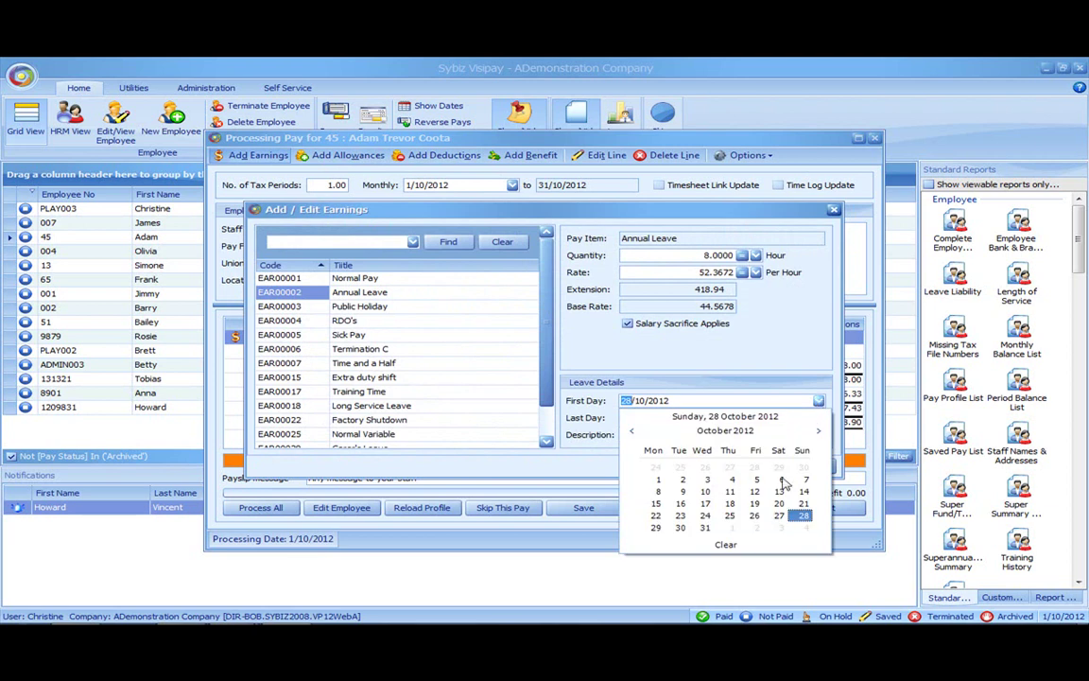
left_click(704, 527)
left_click(818, 417)
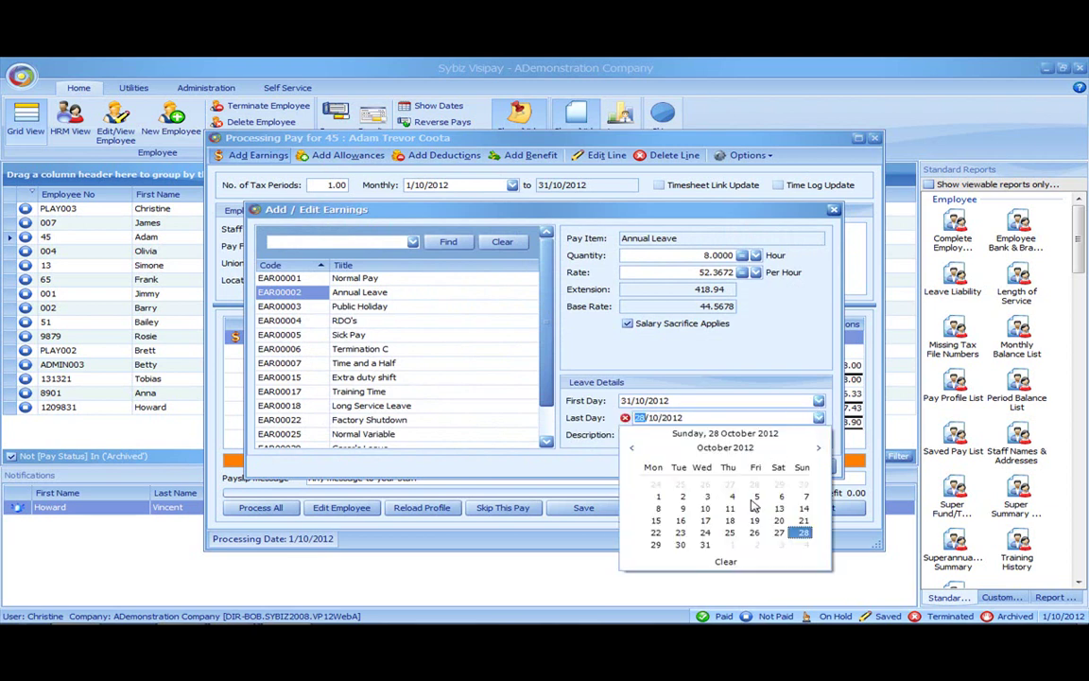
left_click(705, 545)
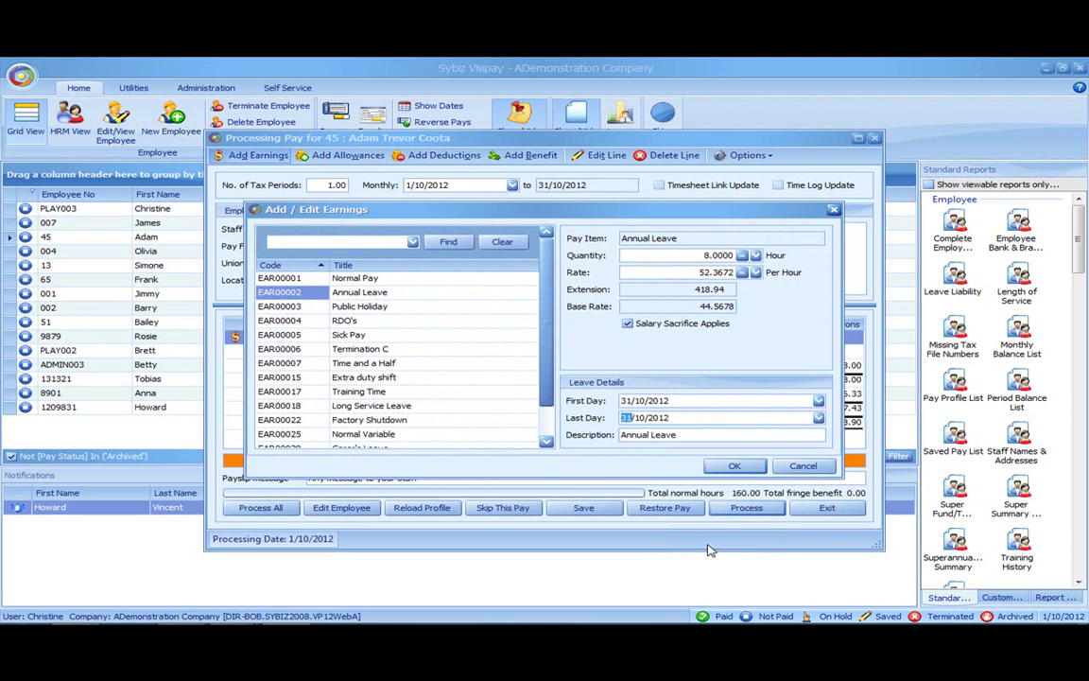
left_click(736, 467)
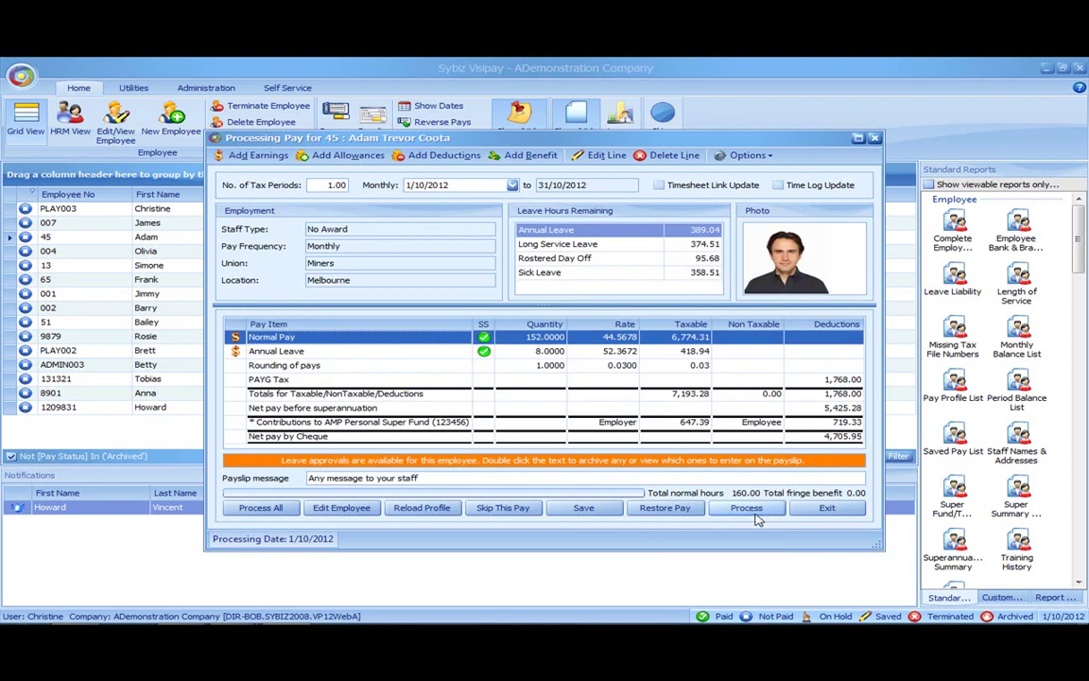
left_click(746, 508)
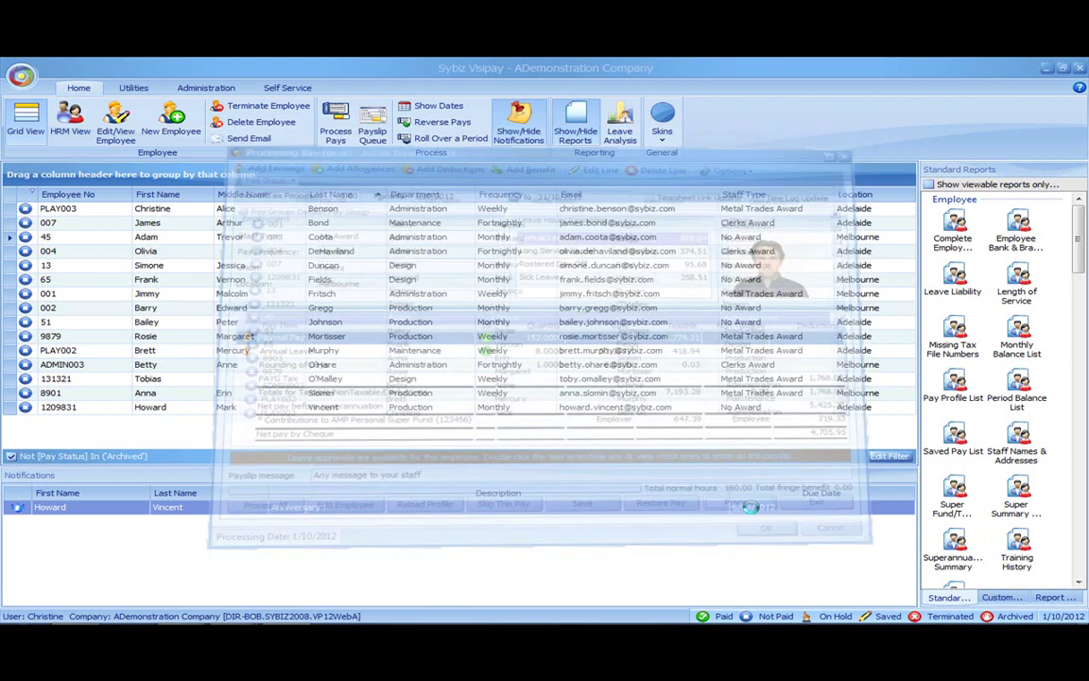